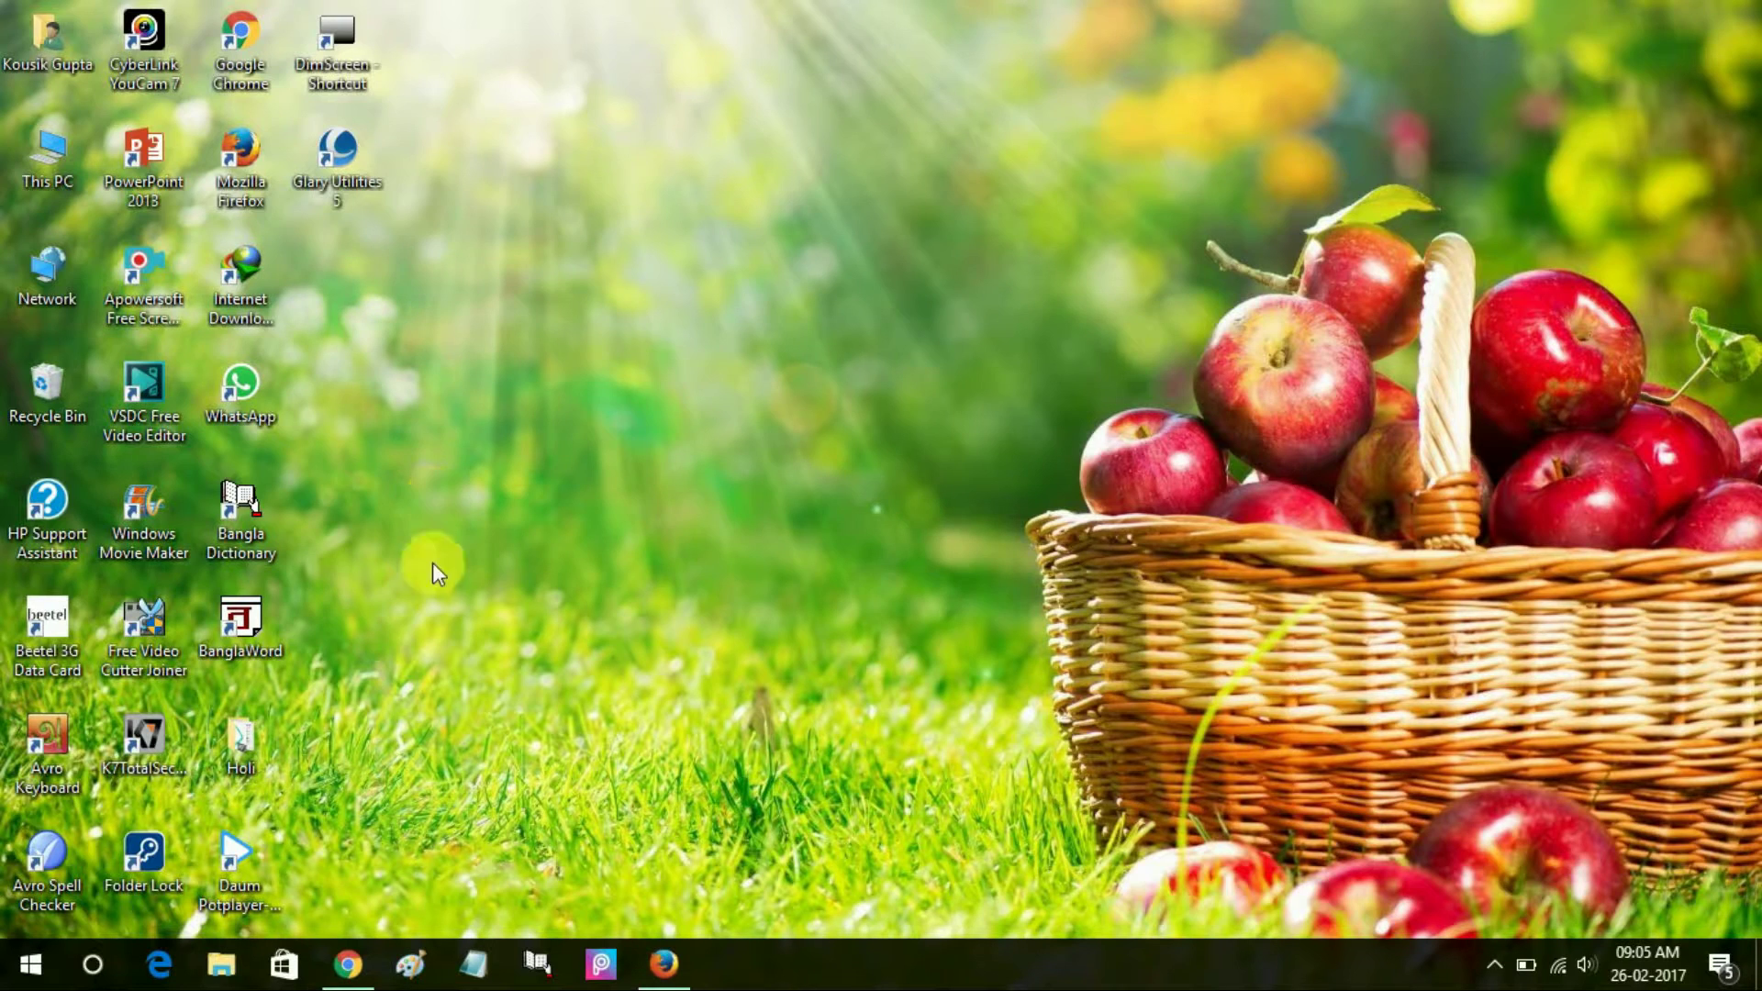
Switch to Google Chrome, open its Extensions page and shrink the window so the desktop shortcuts are reachable
mouse_move(346, 963)
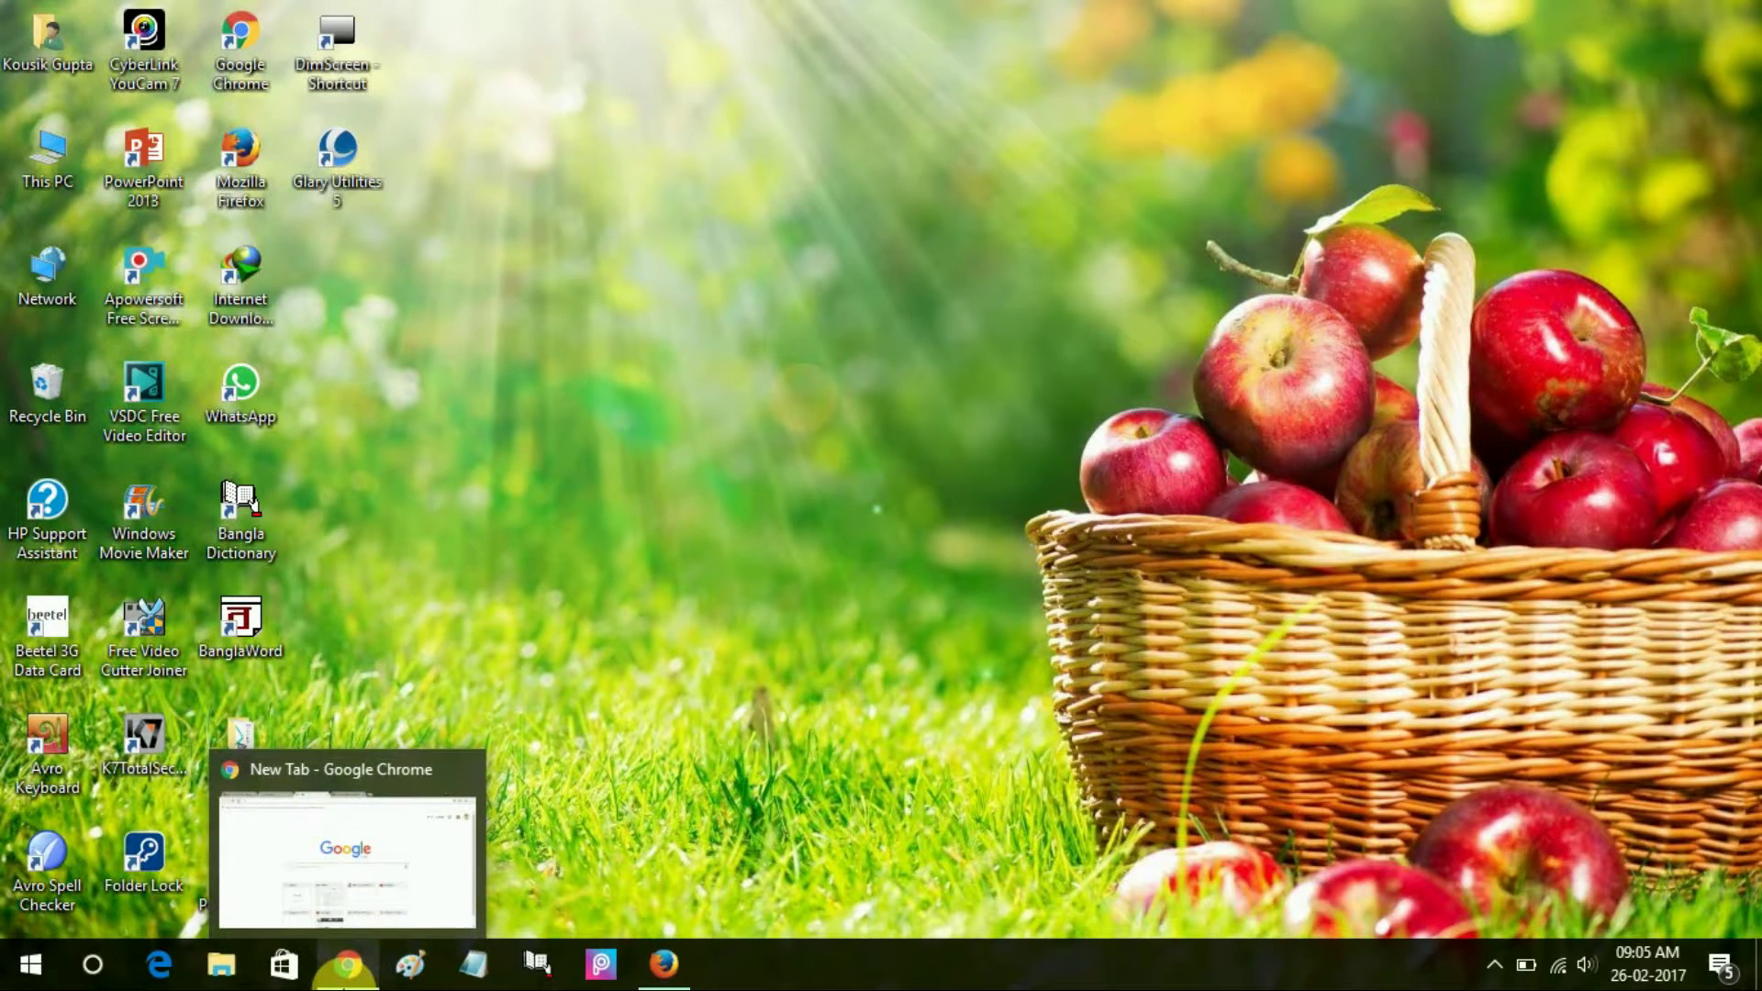
click(349, 894)
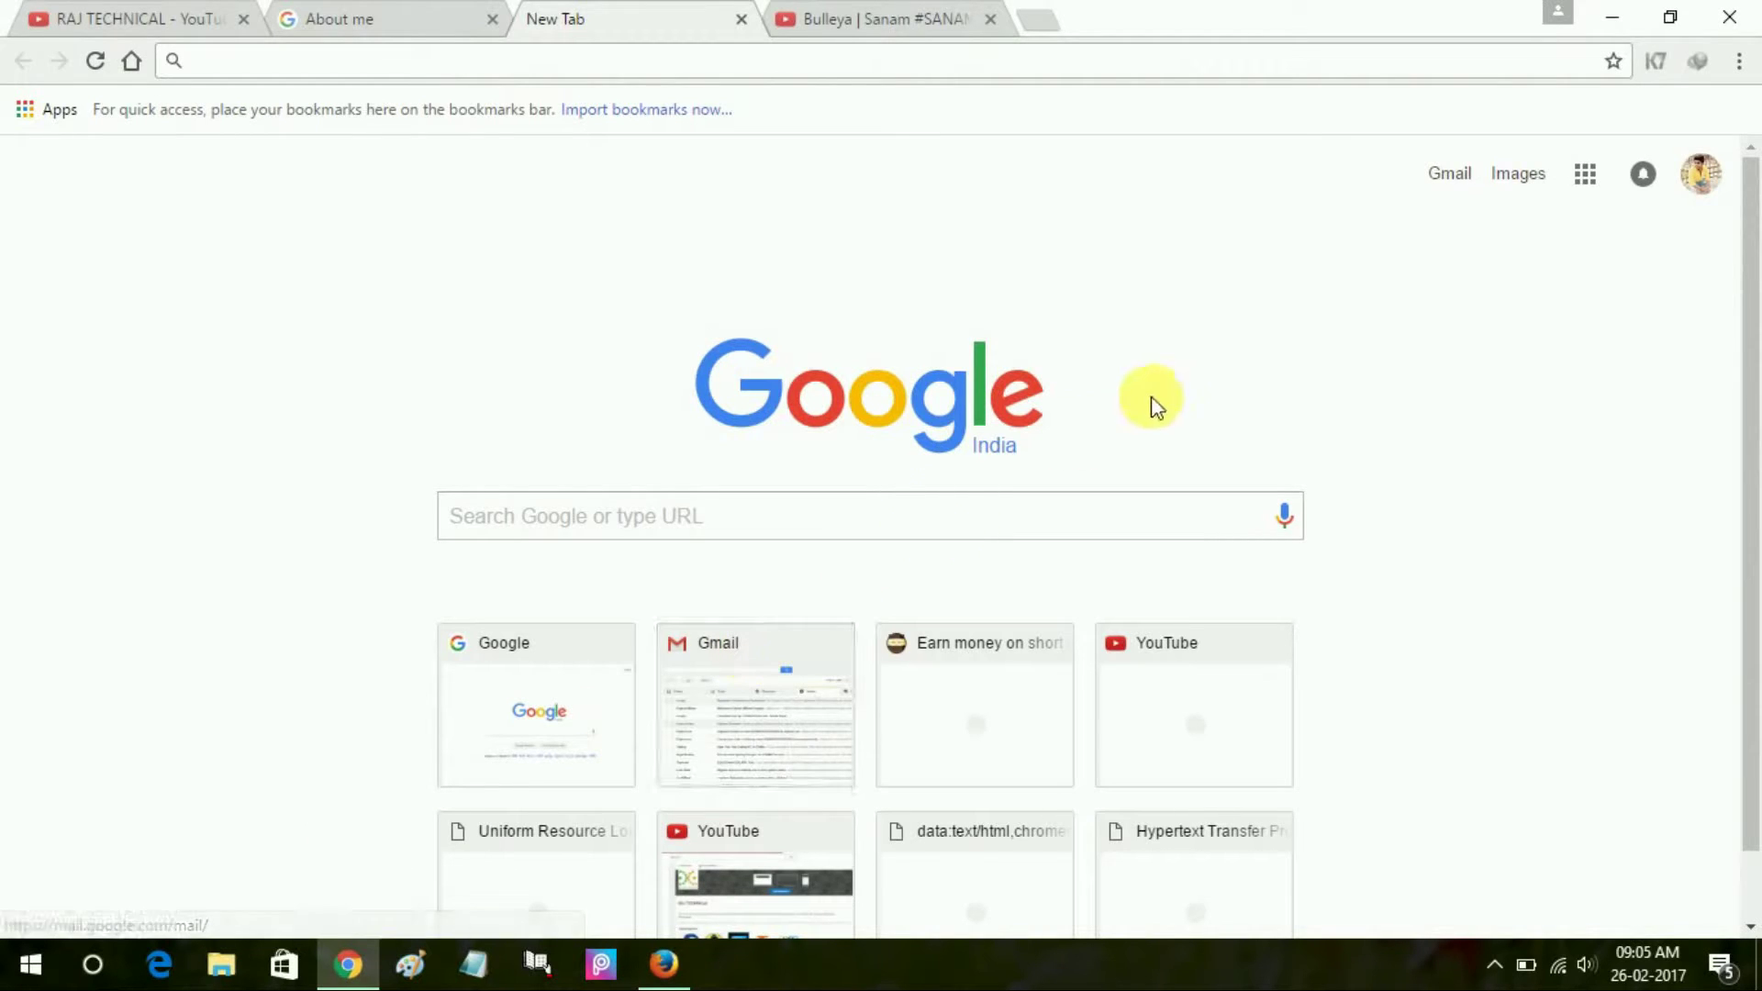
click(1738, 63)
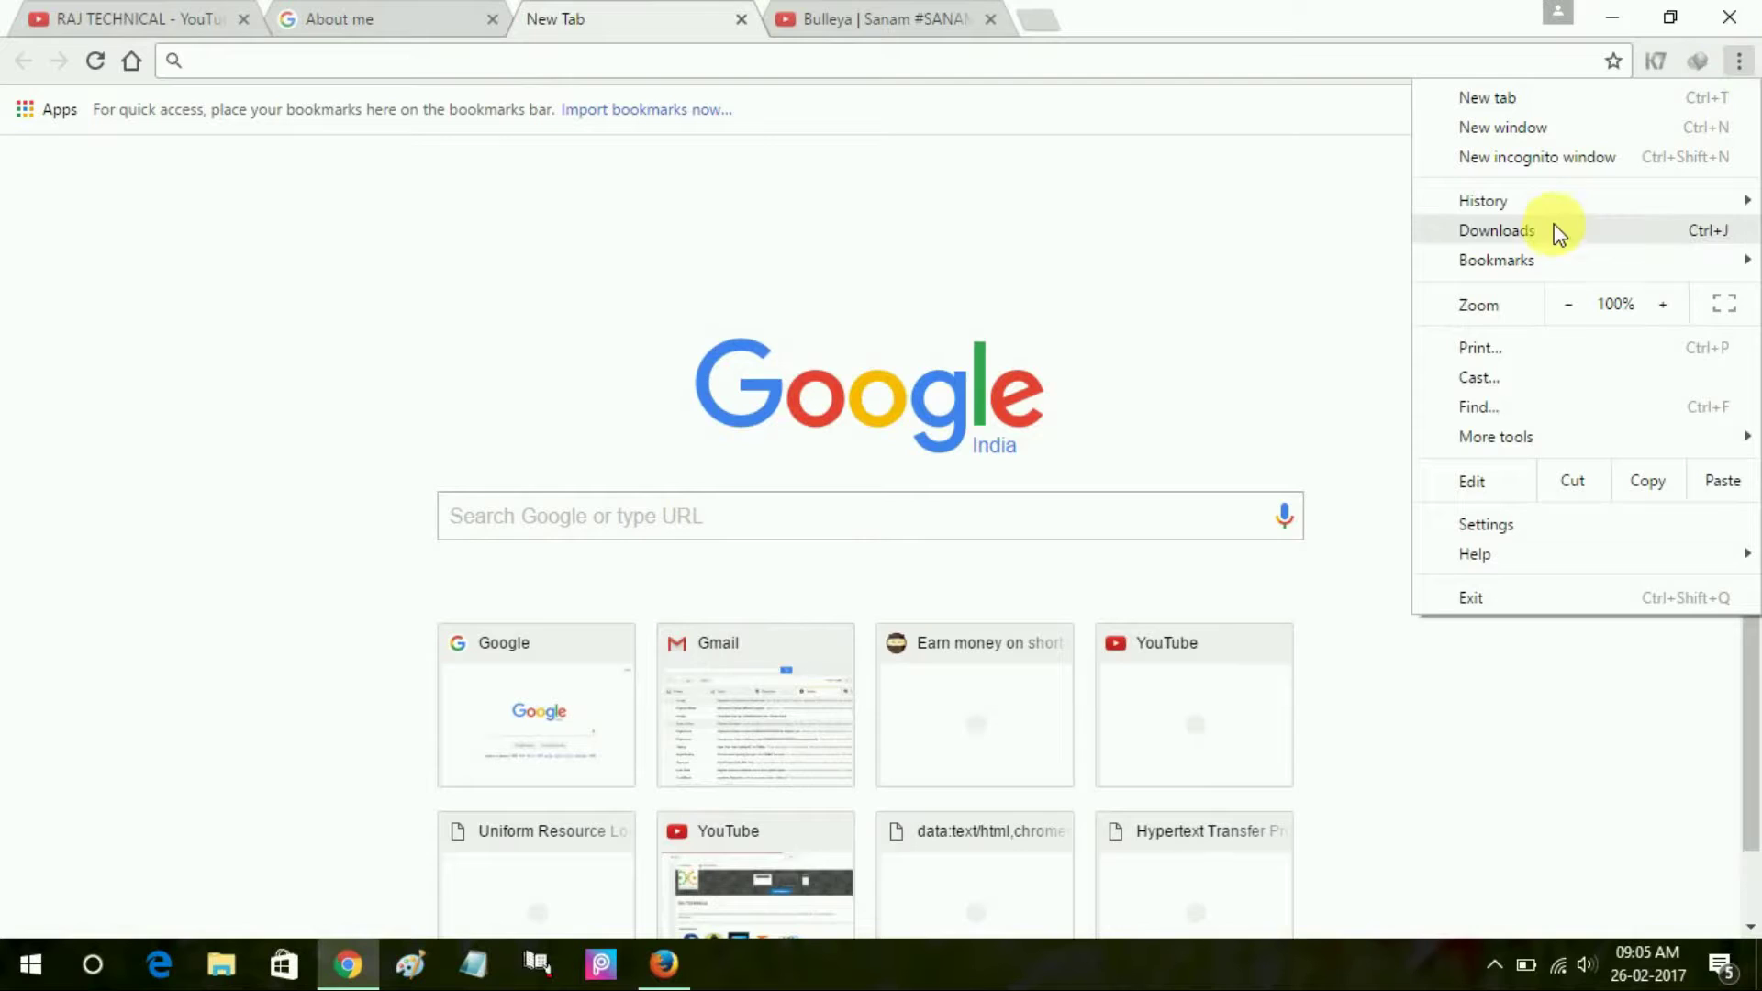
mouse_move(1507, 424)
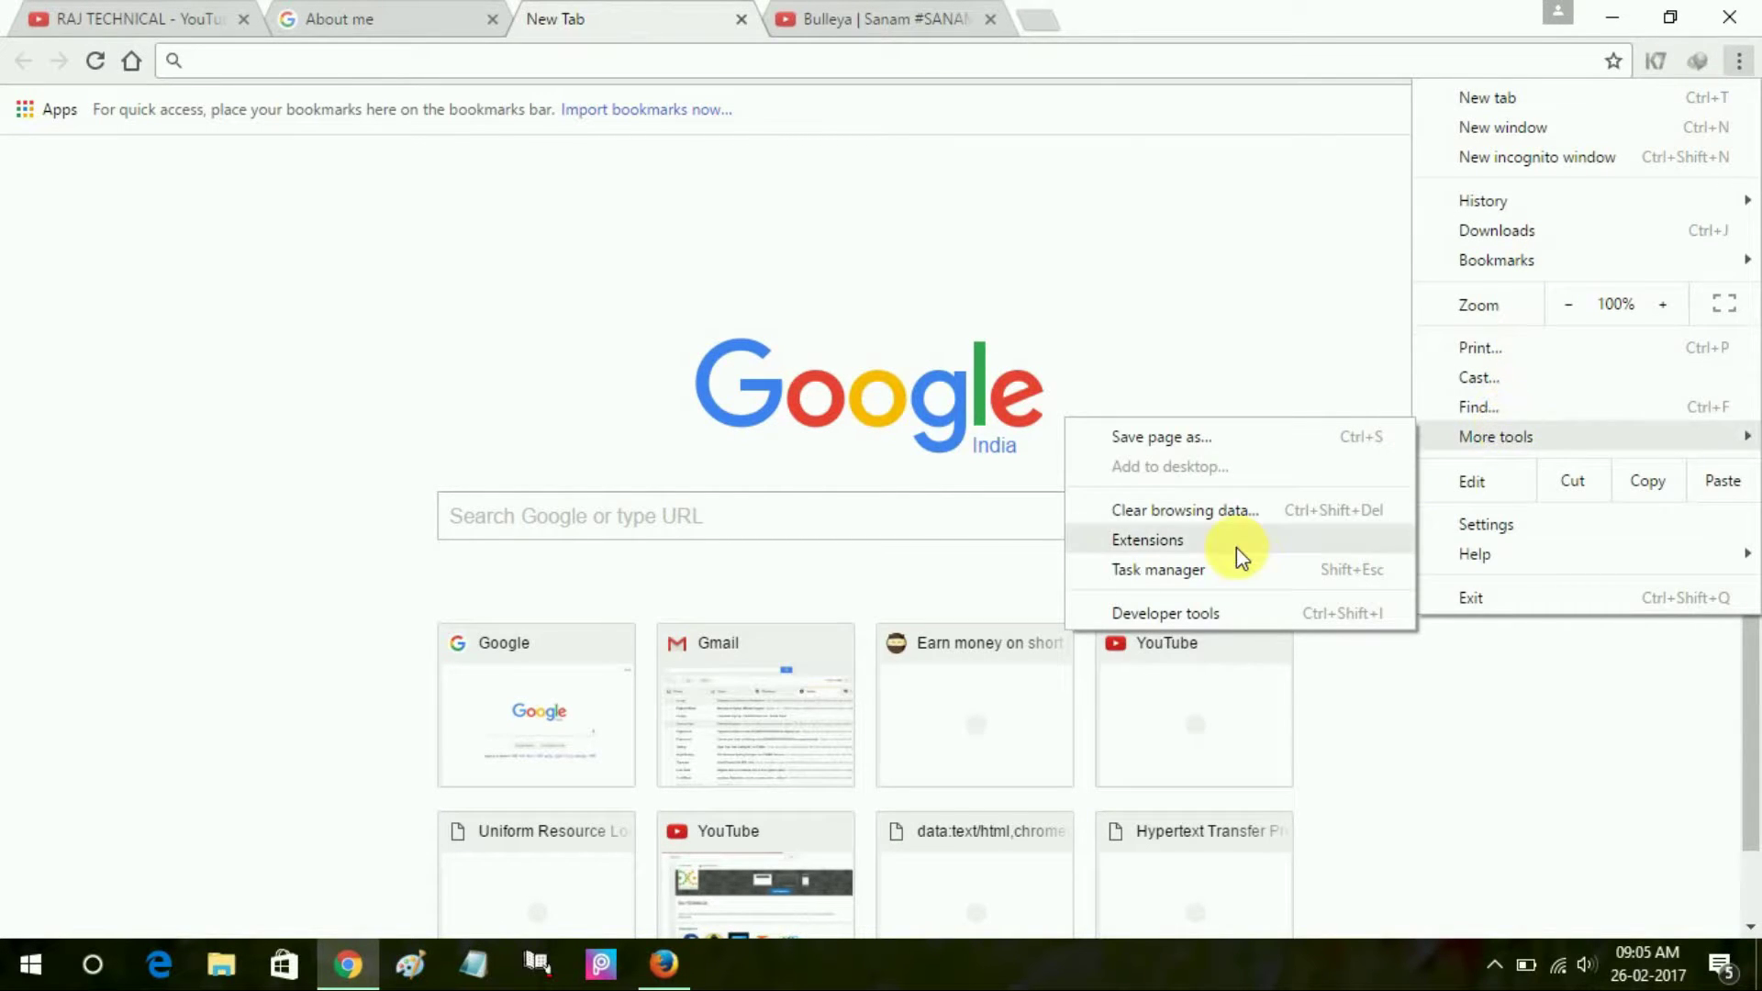
click(1177, 548)
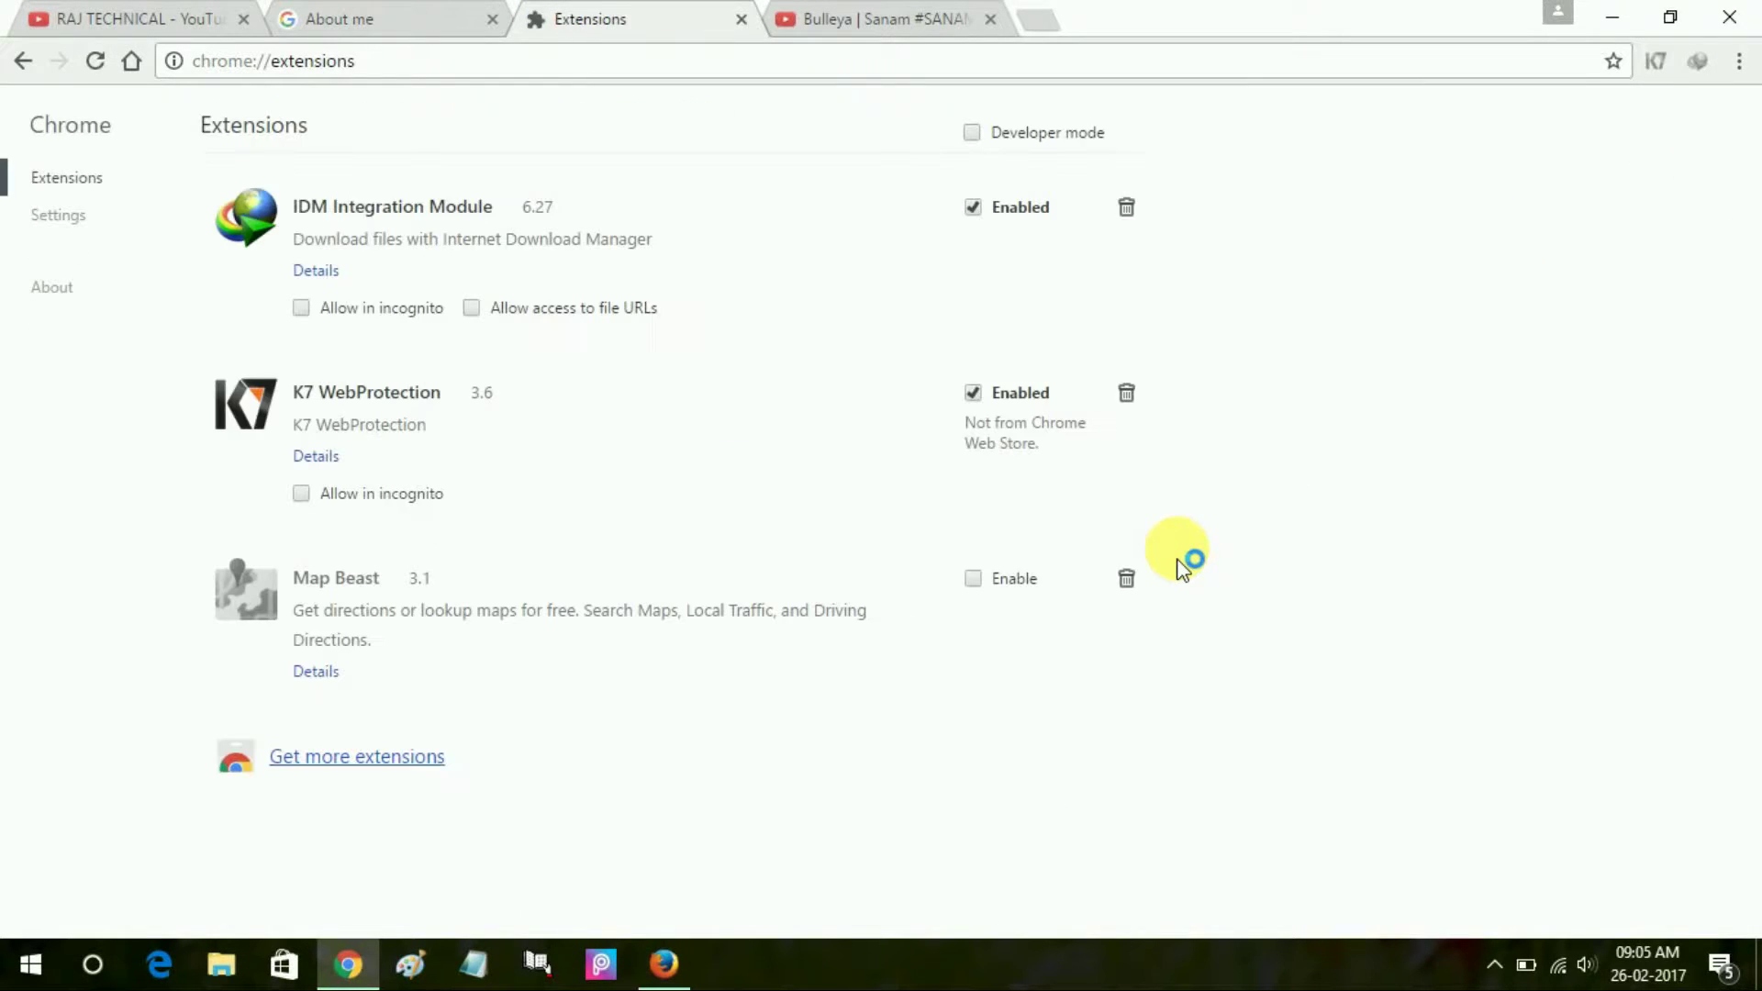
click(1672, 16)
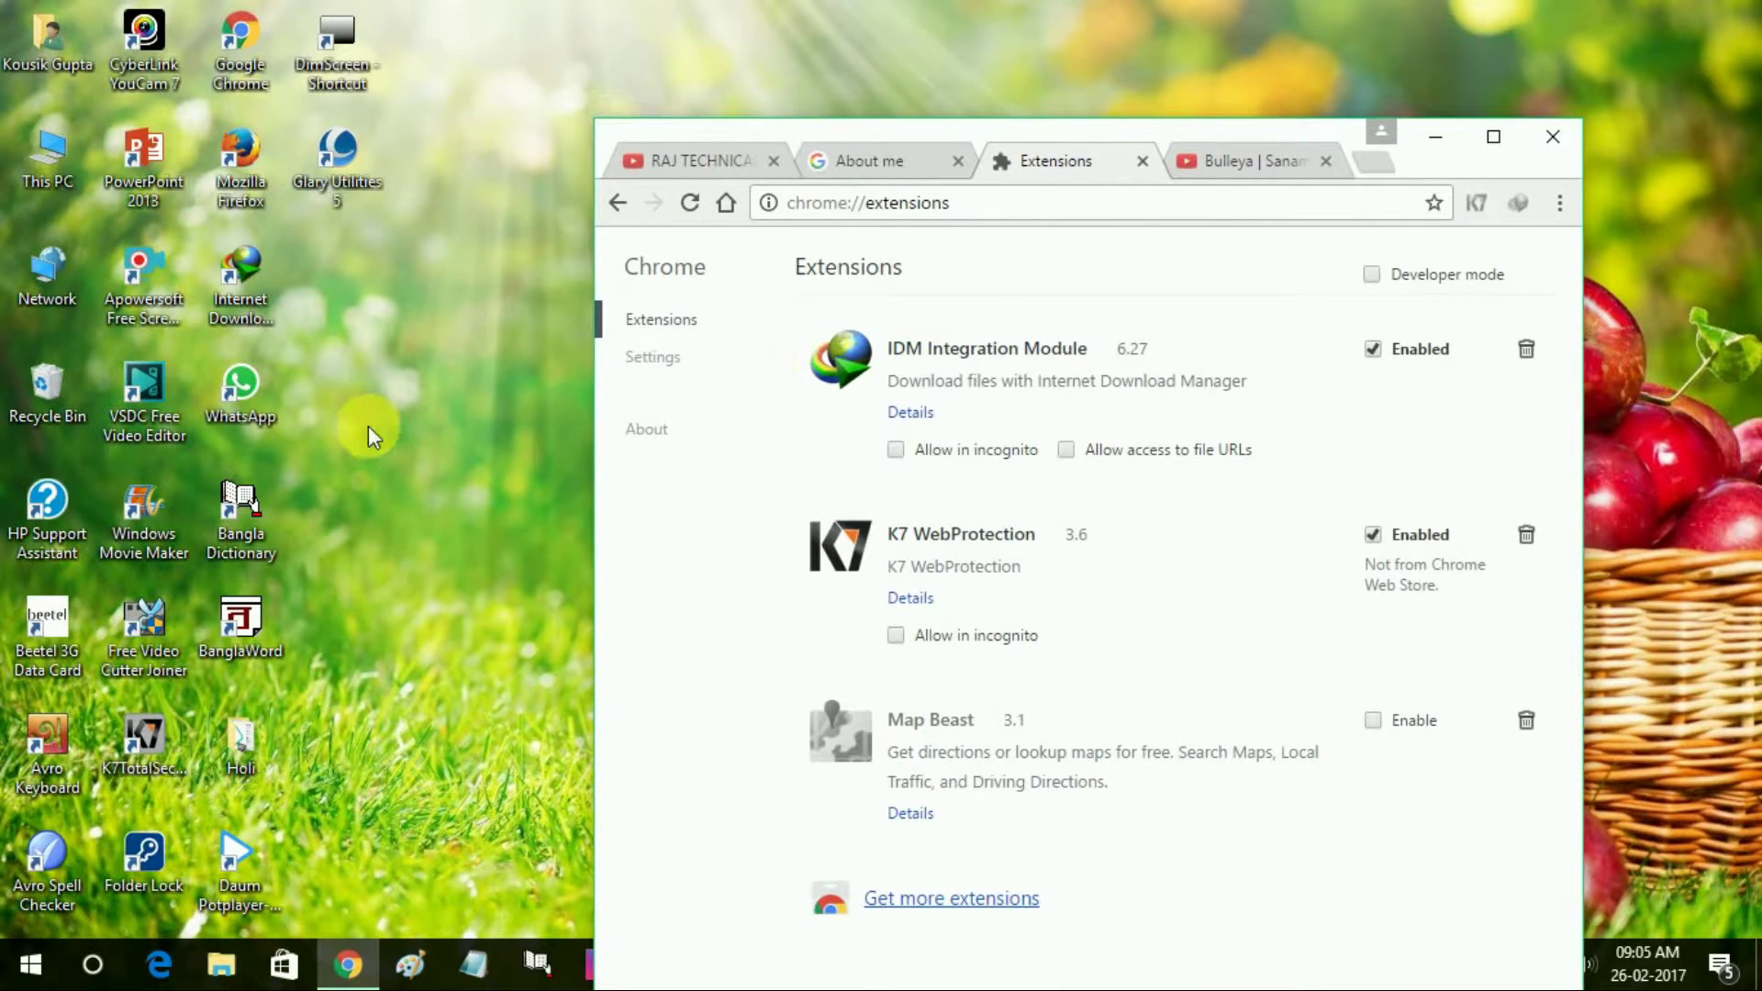
Open the Internet Download Manager shortcut's file location and search the folder for .crx
click(260, 295)
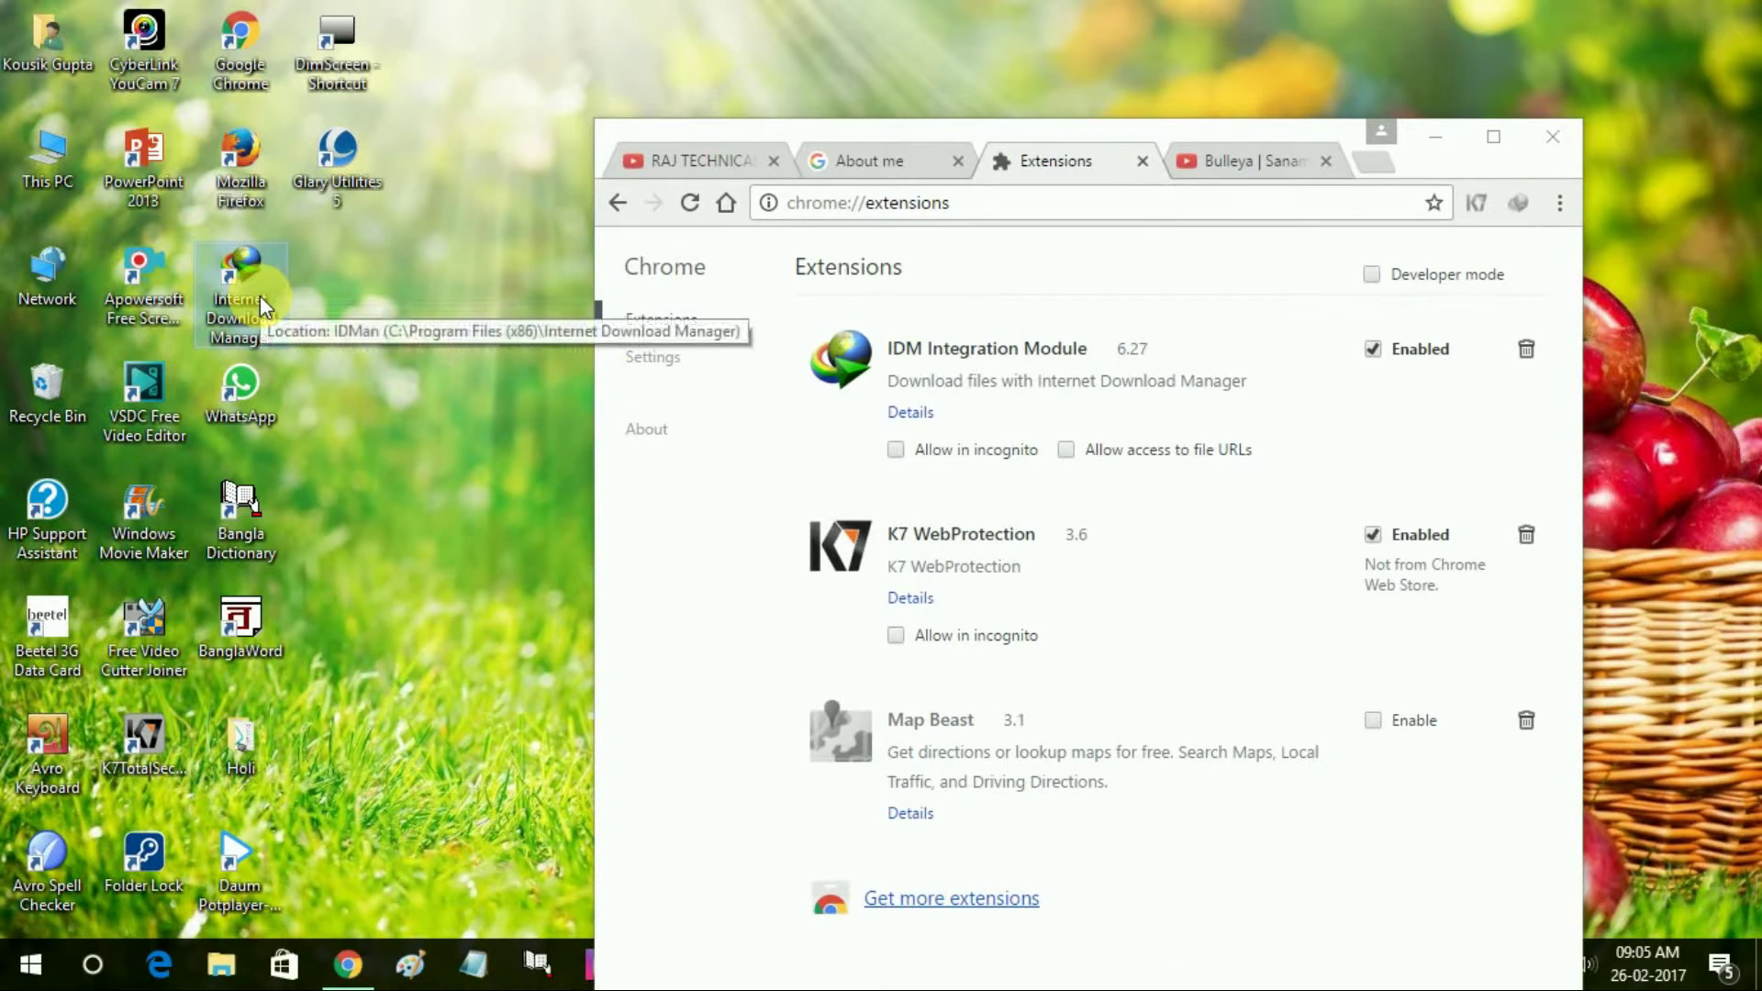
right_click(261, 295)
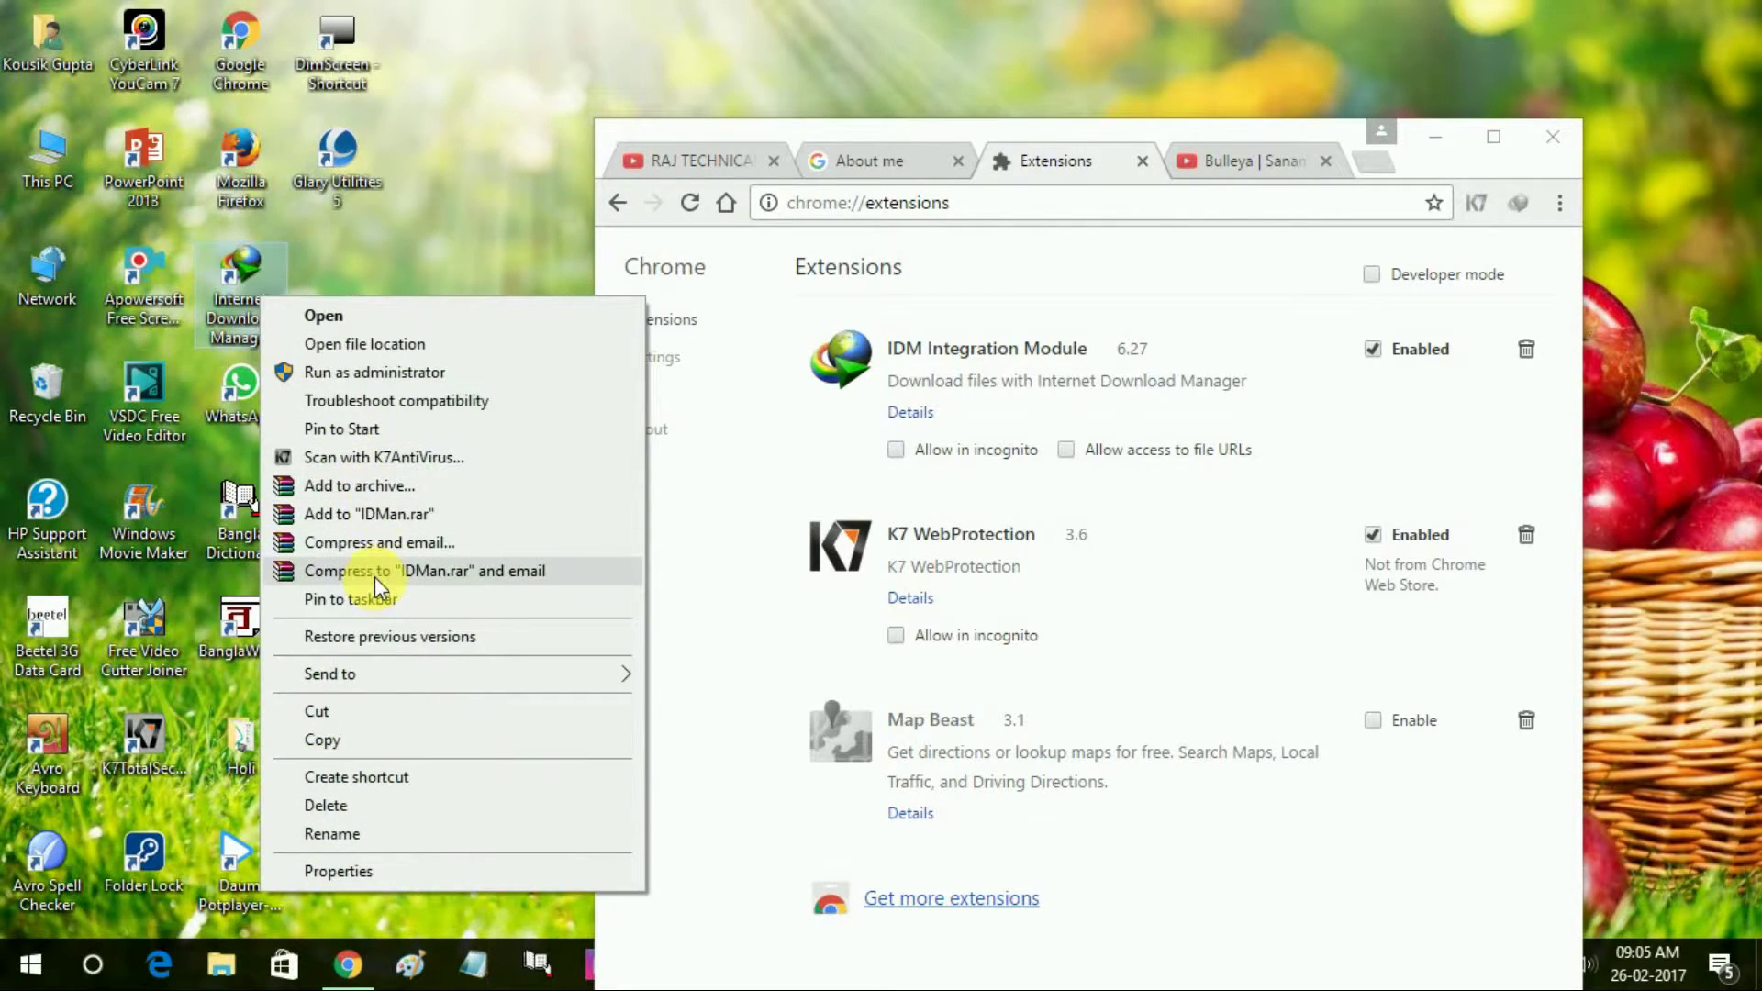
click(410, 344)
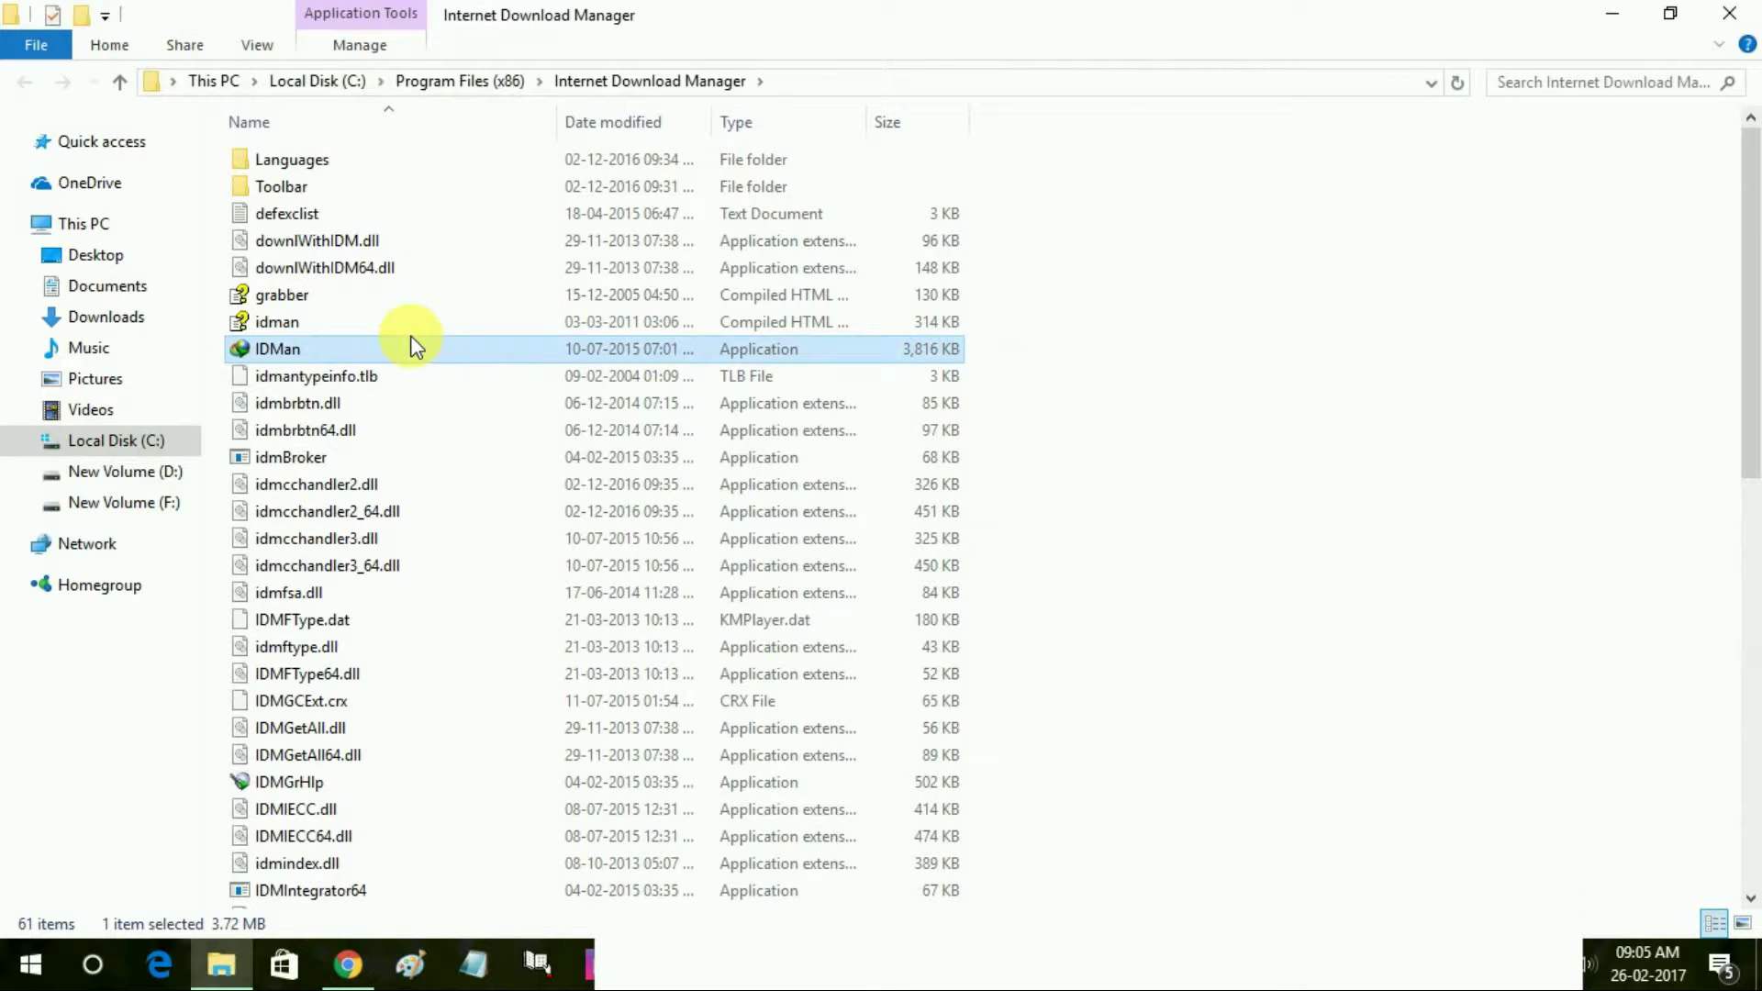
click(1161, 314)
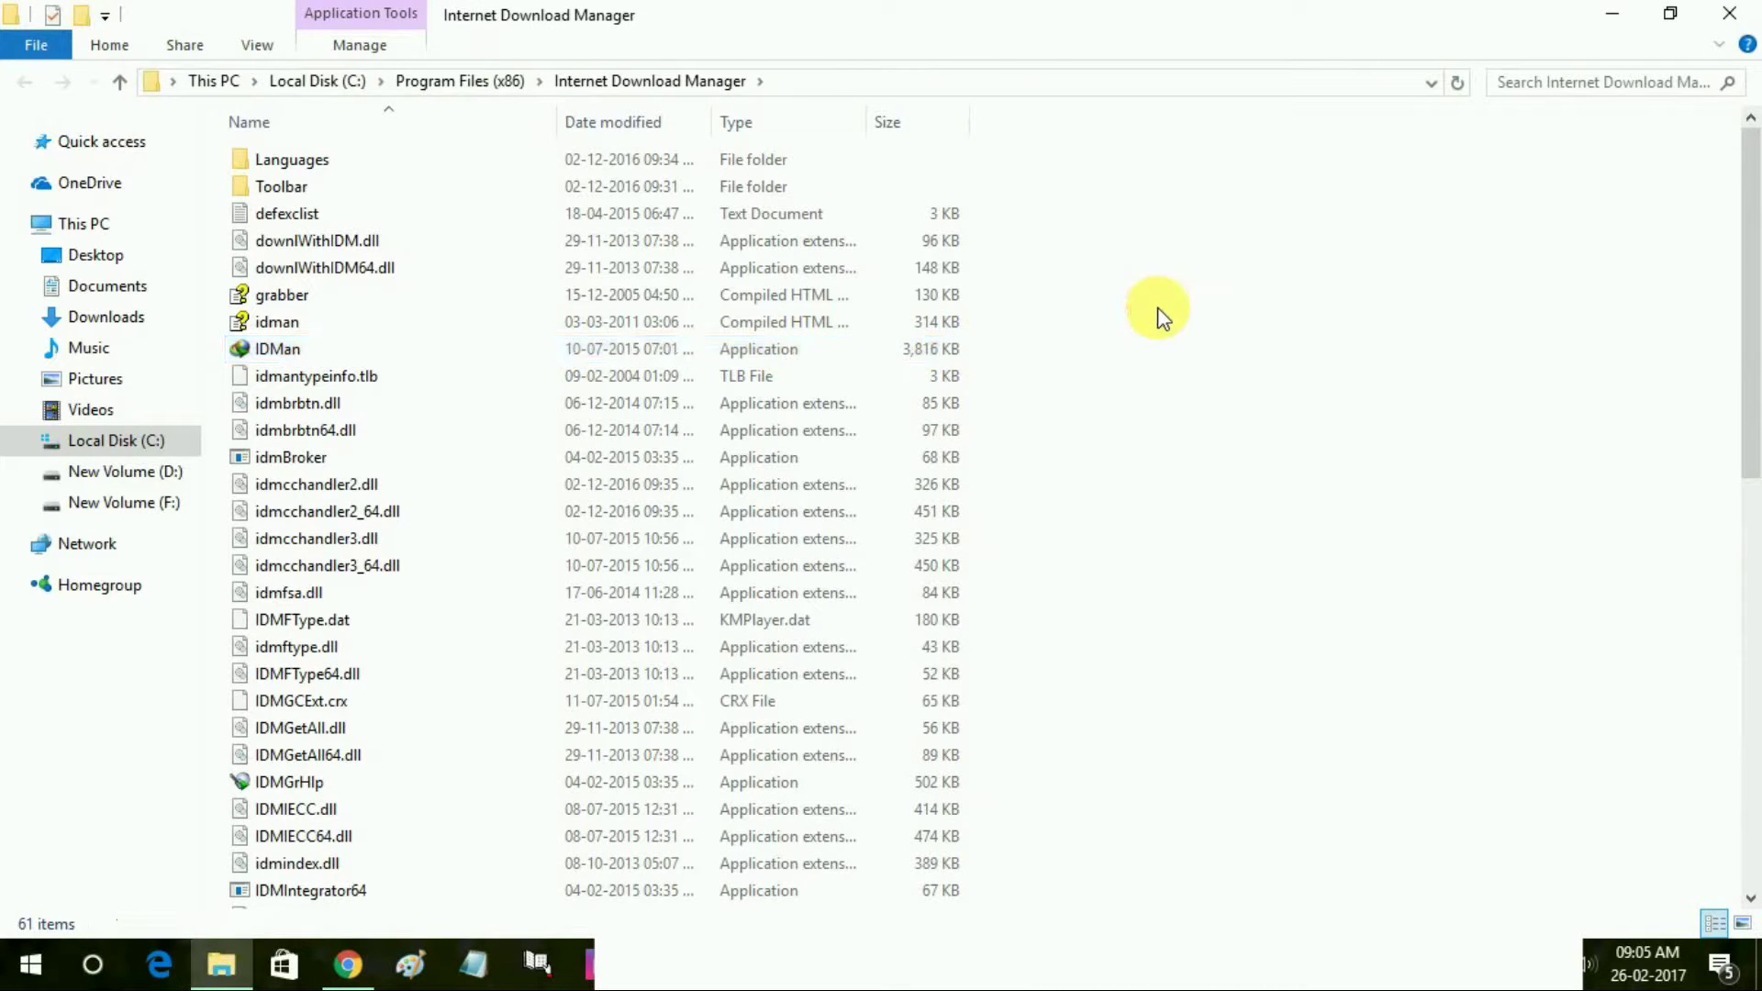
click(1581, 85)
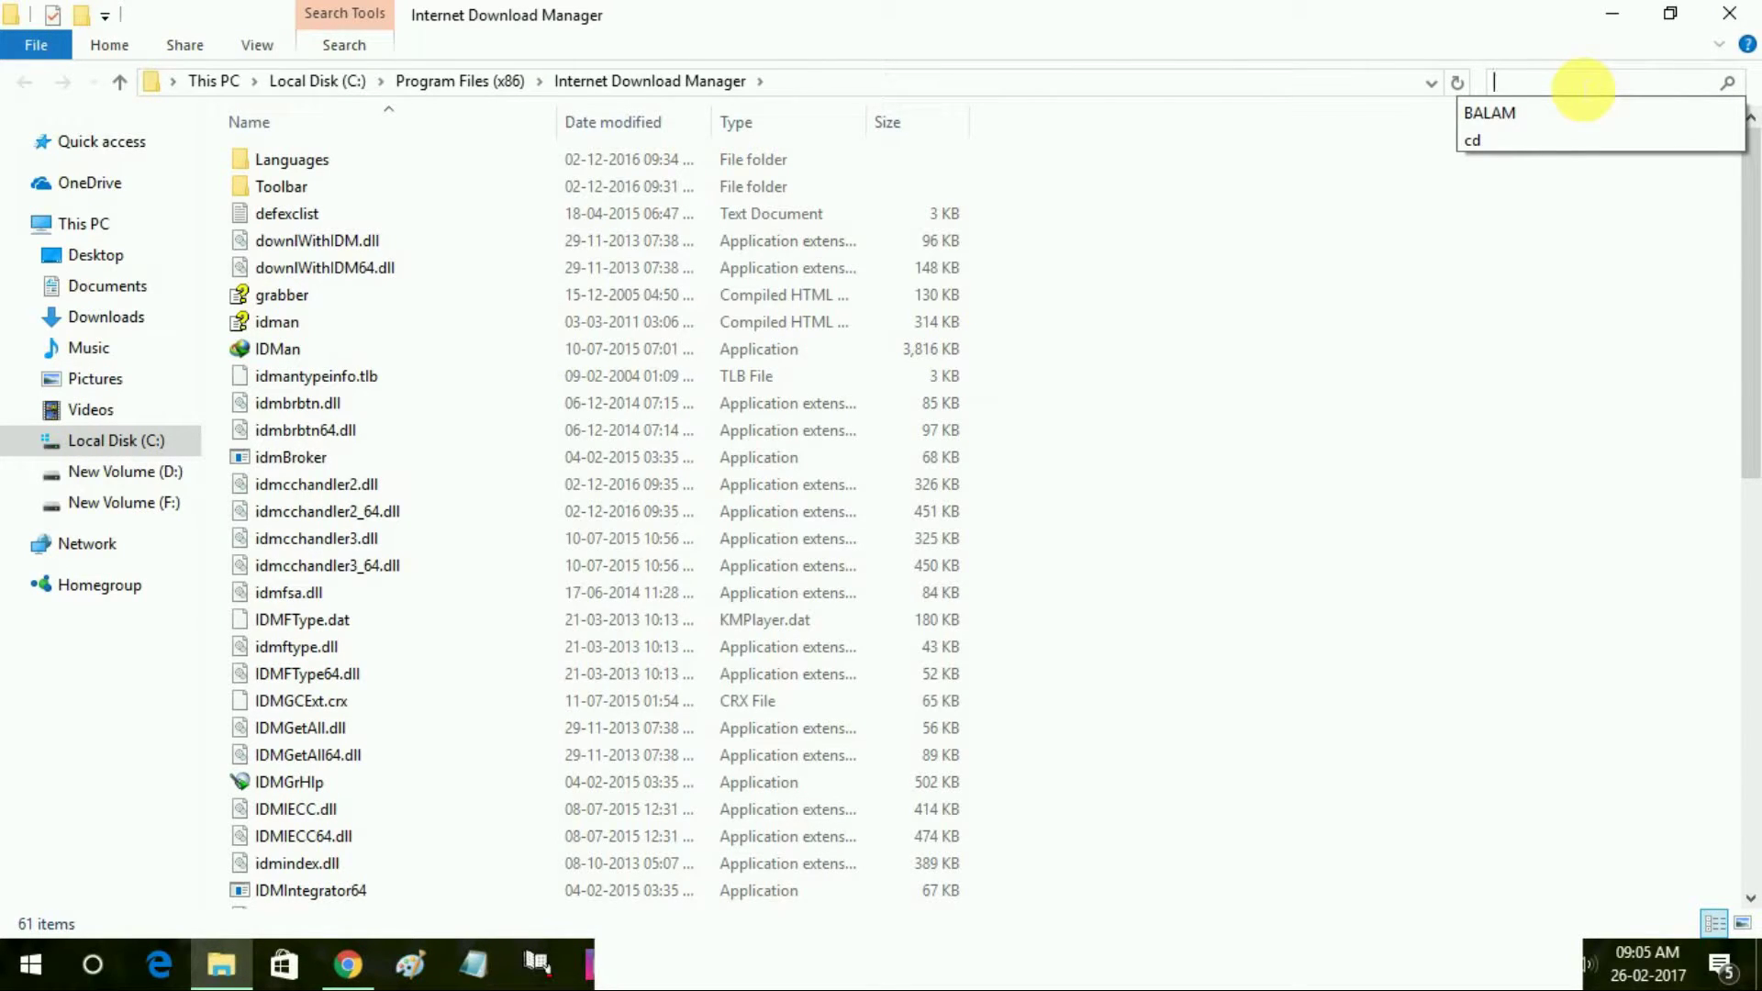
text(.crx)
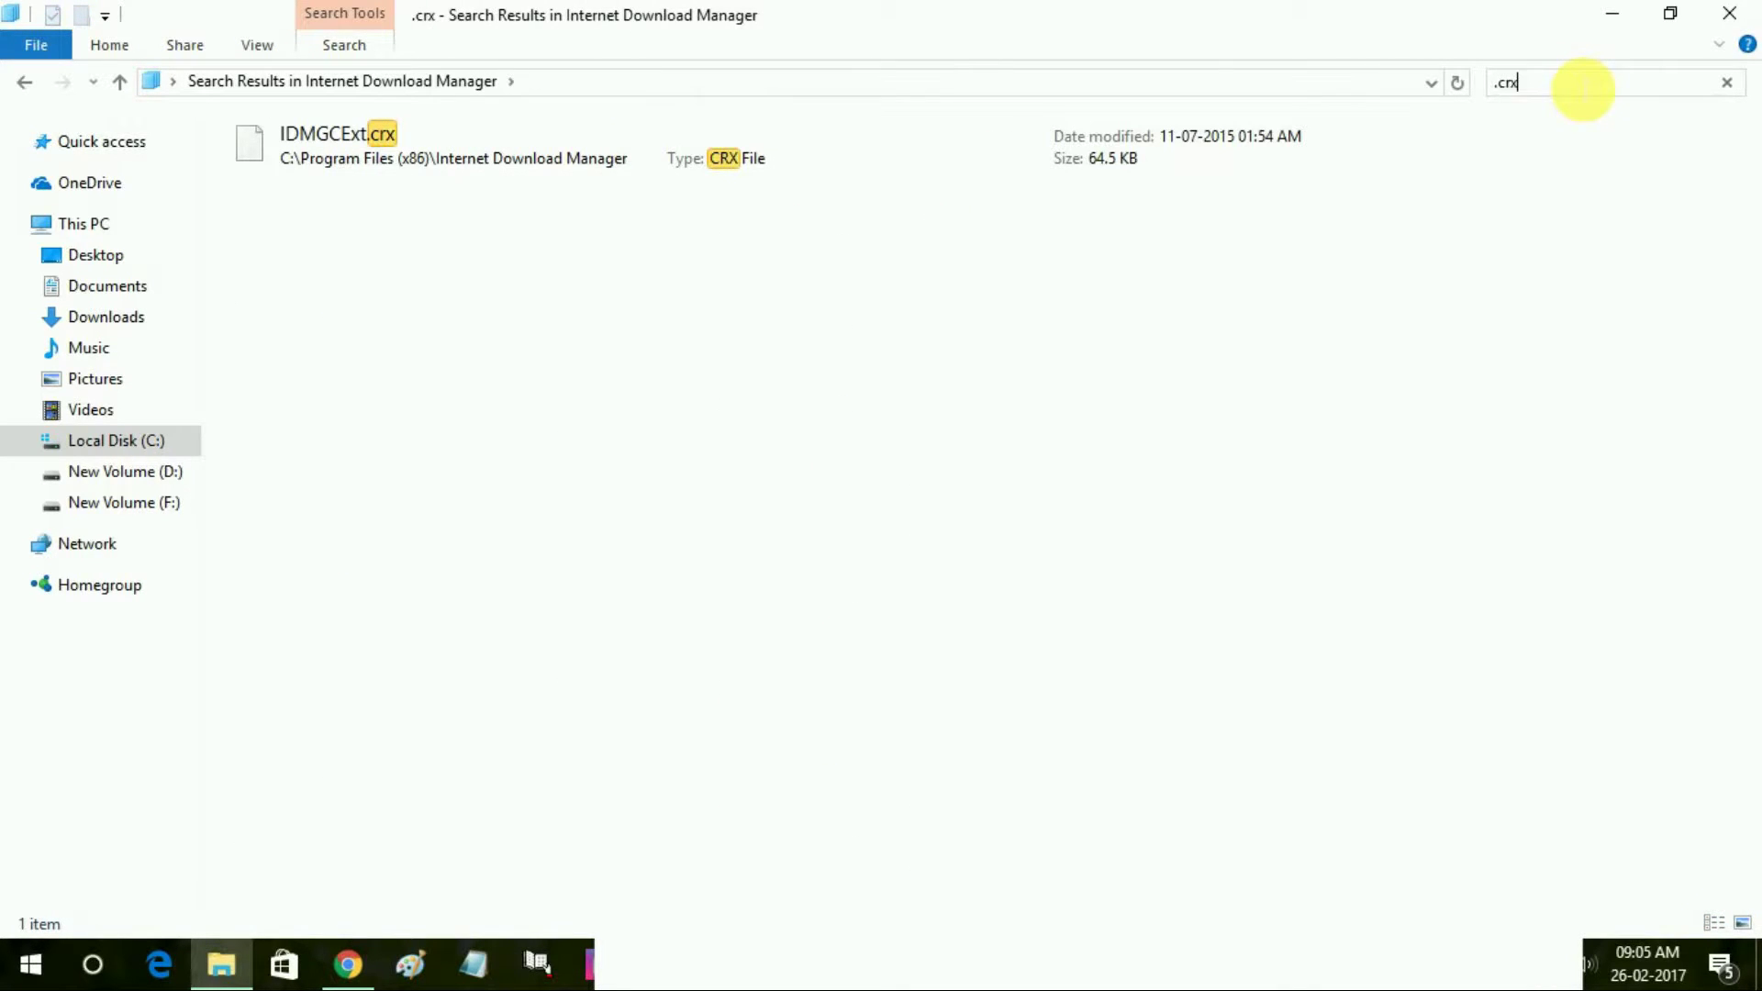
Shrink the search results window beside Chrome and drop IDMGCExt.crx onto the Extensions page to install it
click(1659, 9)
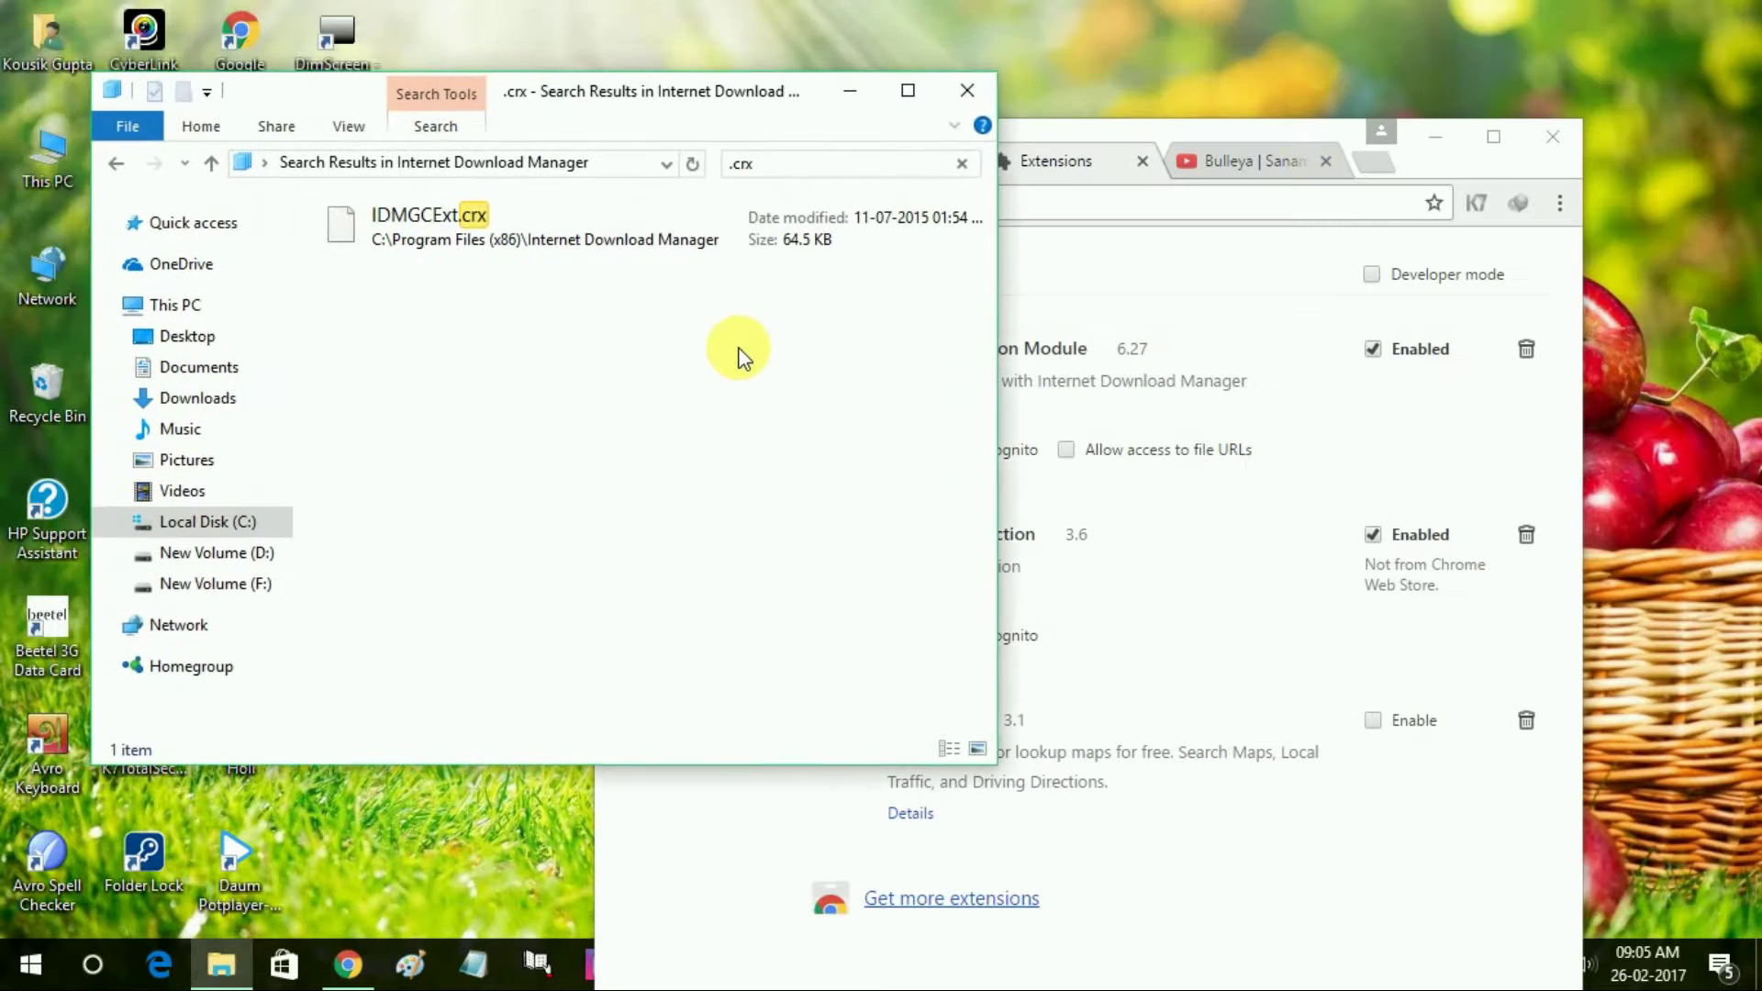
click(505, 240)
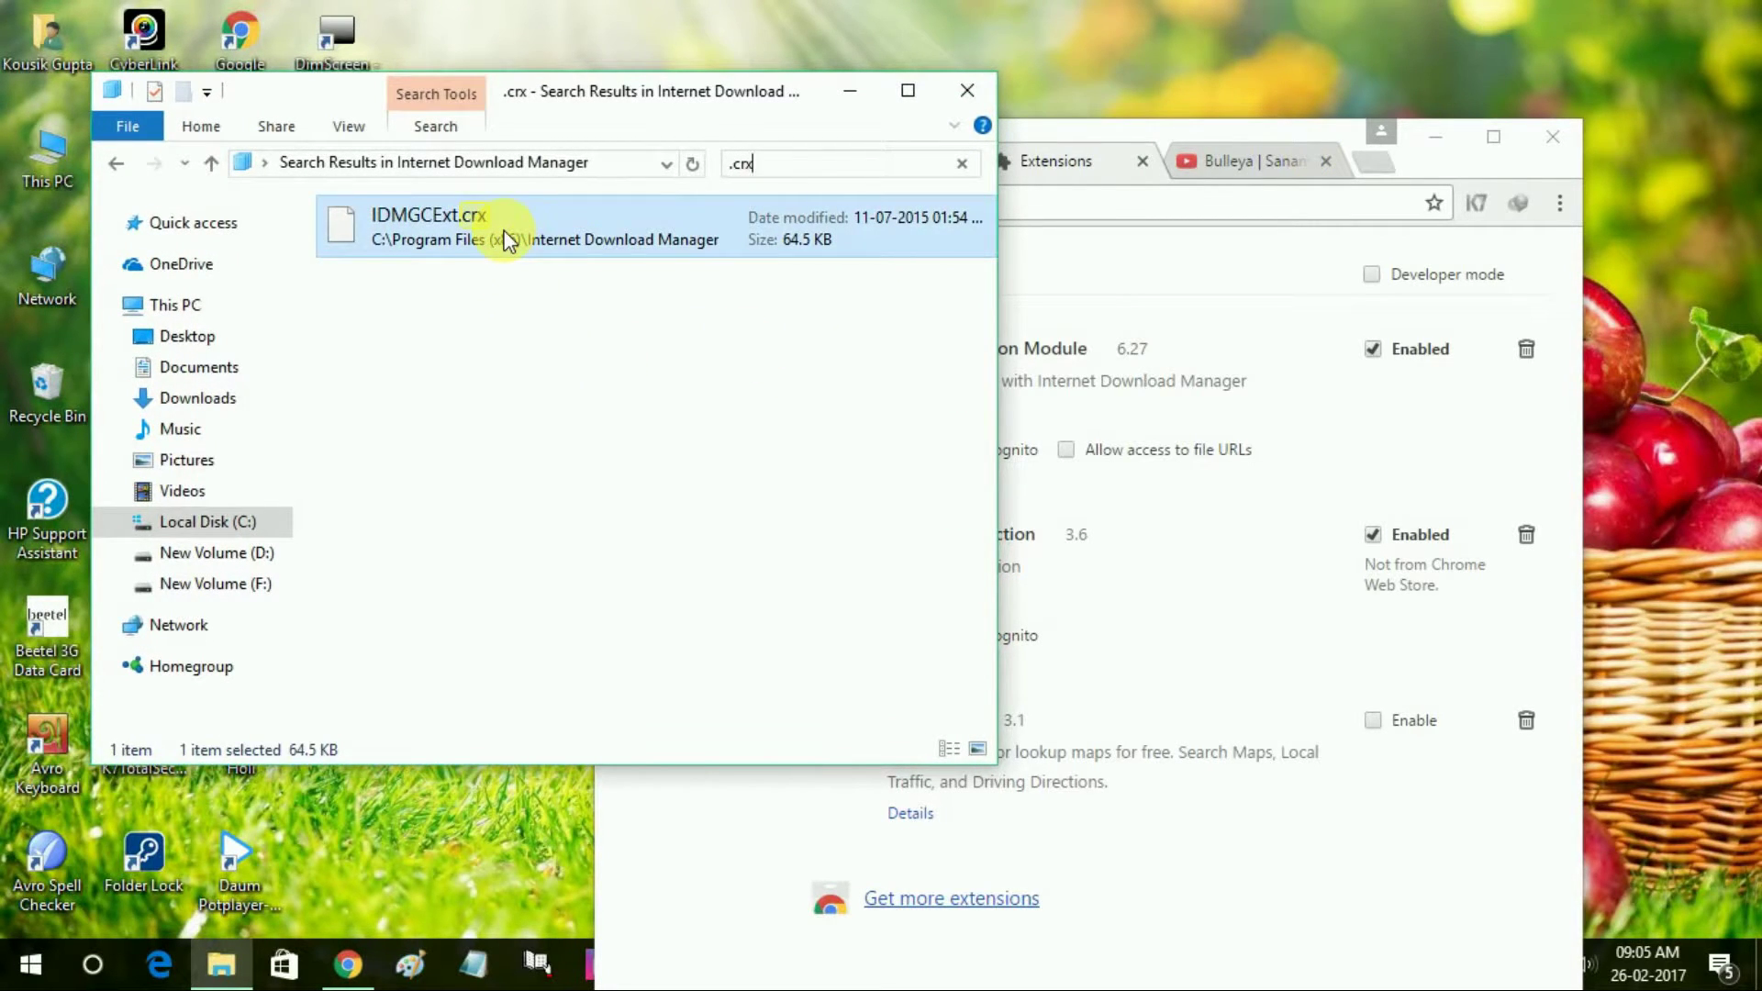
drag(506, 240, 1127, 406)
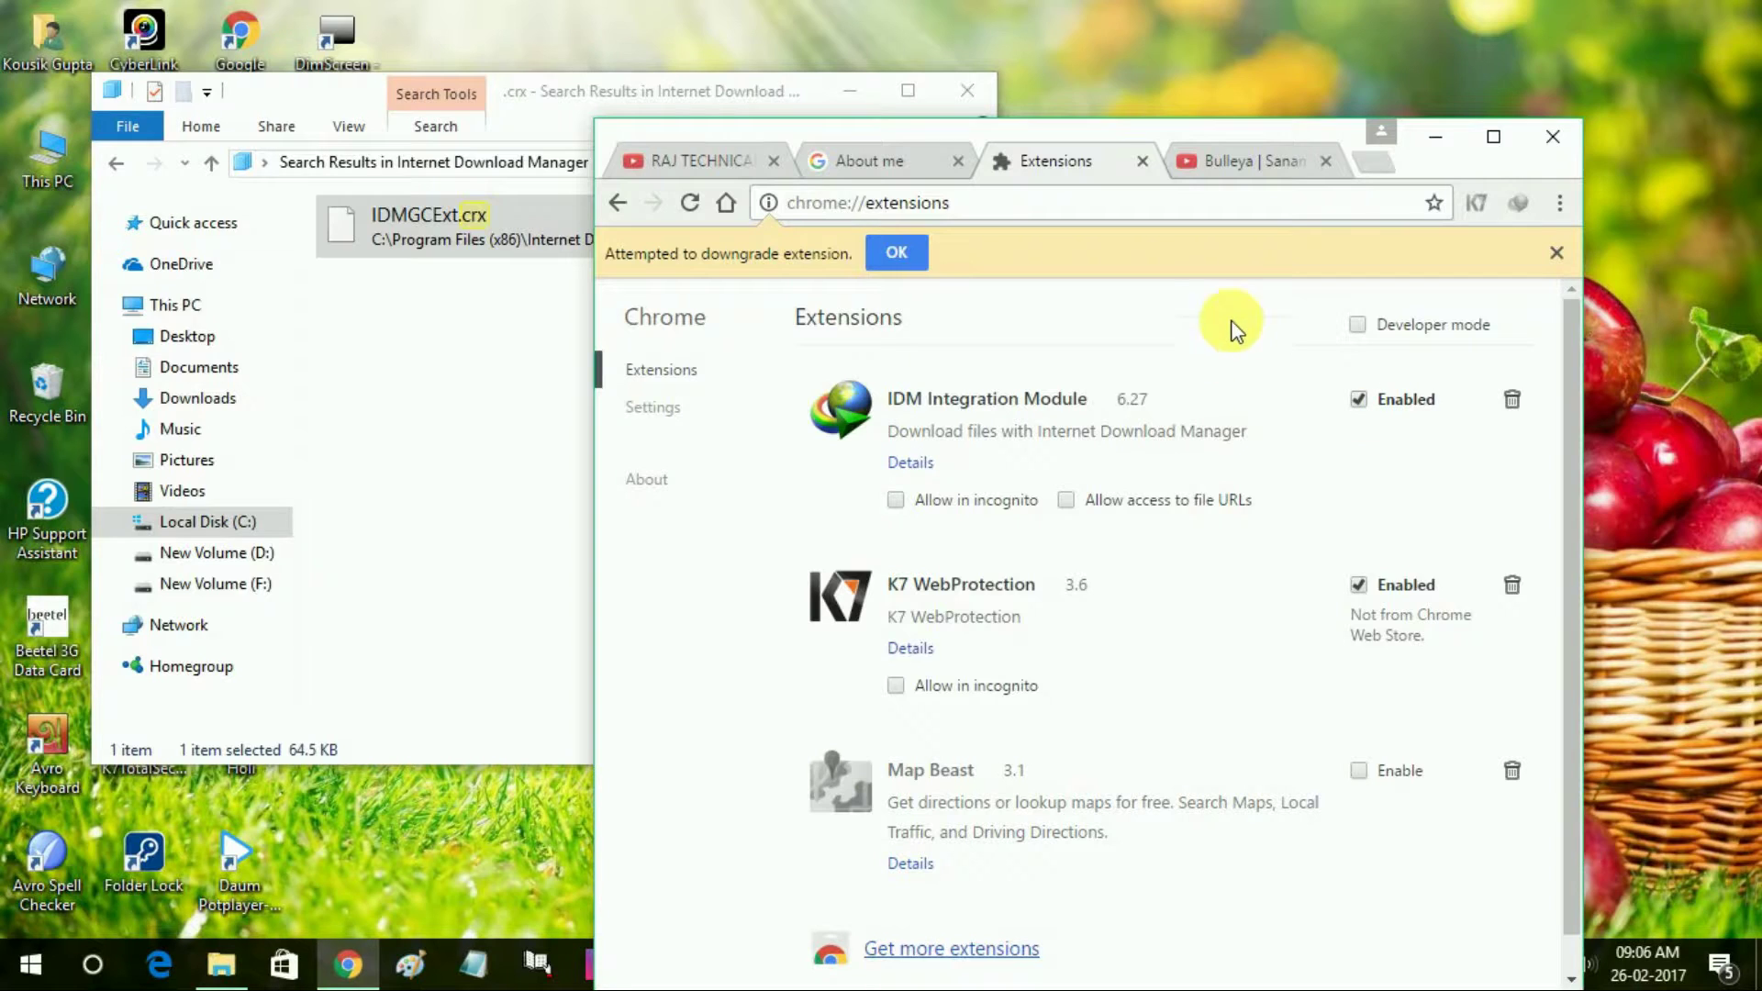
Check the open Bulleya YouTube video for the IDM download option, and close Chrome and the folder window
click(1224, 168)
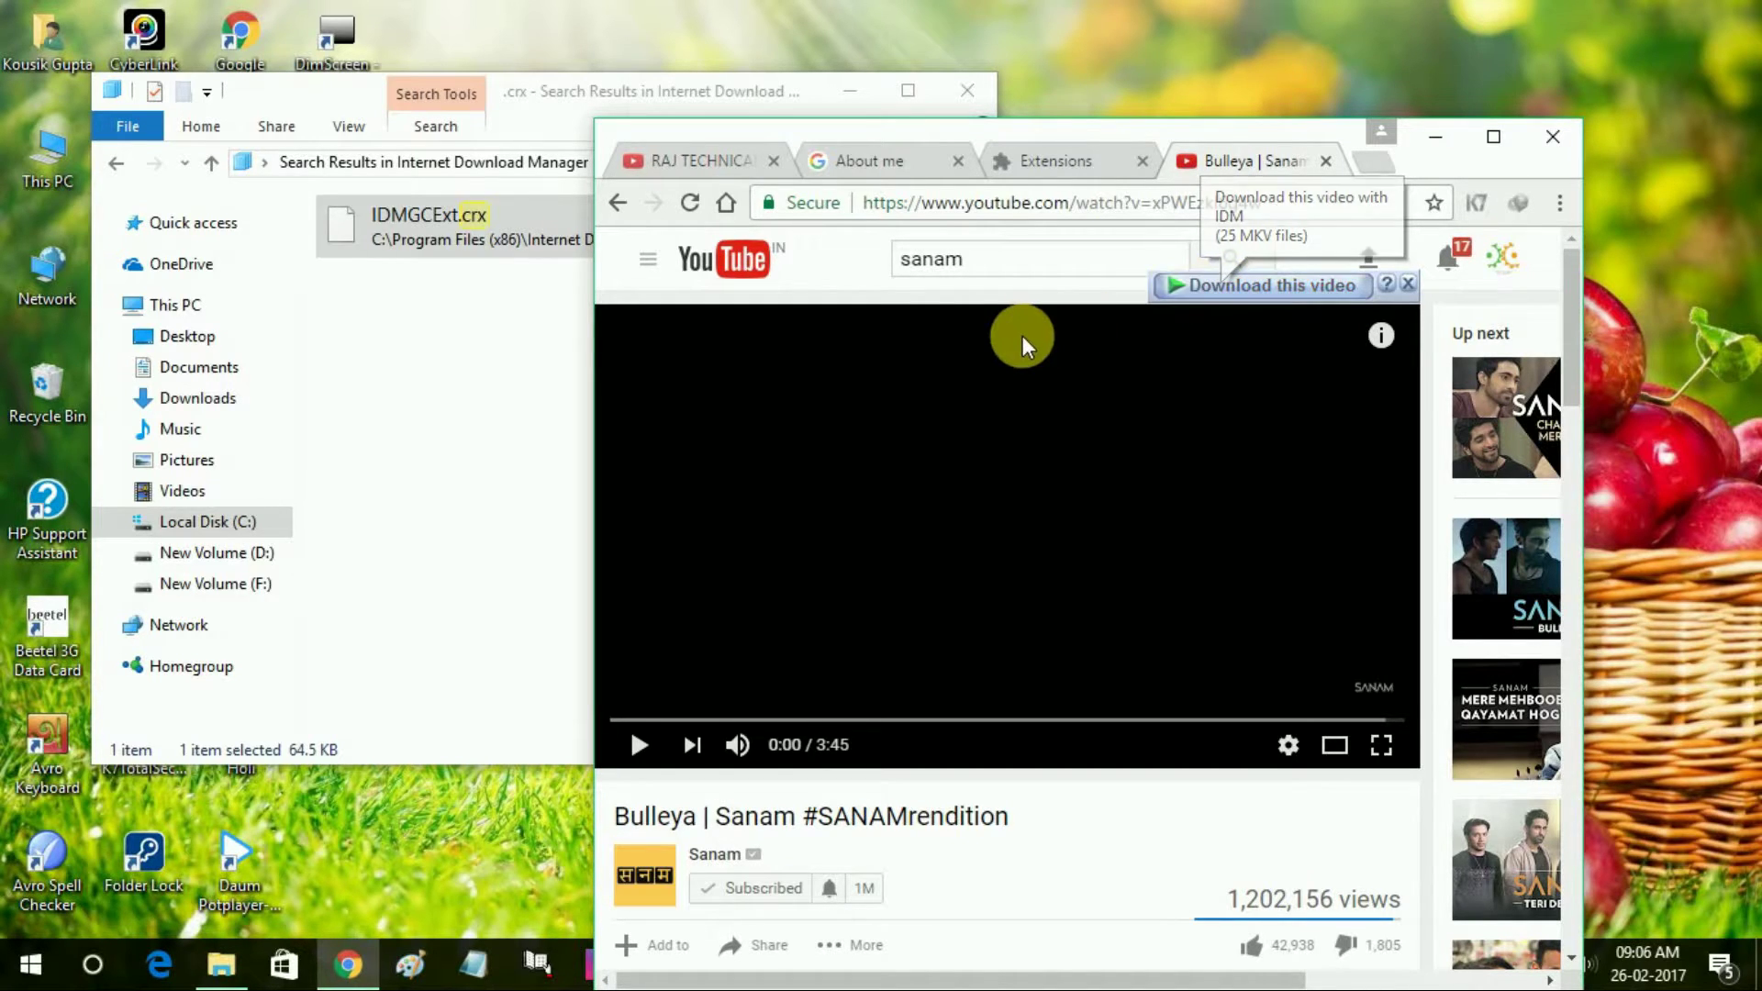
click(1548, 134)
click(982, 95)
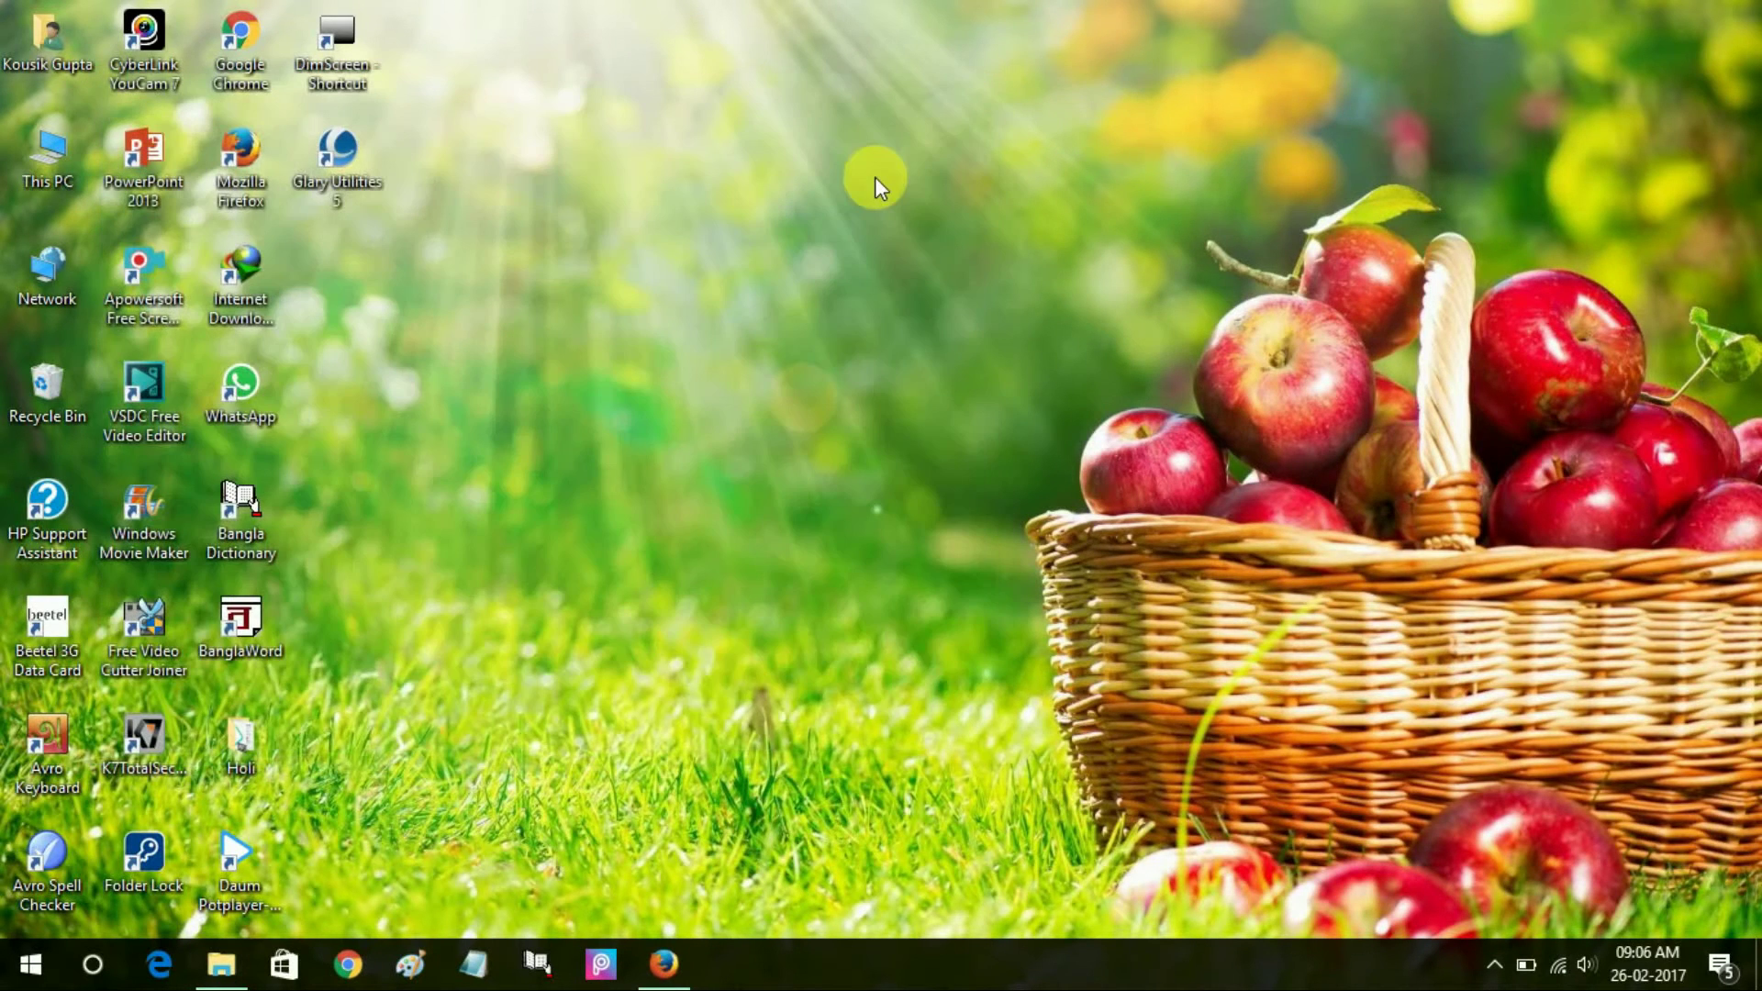
right_click(873, 176)
click(933, 251)
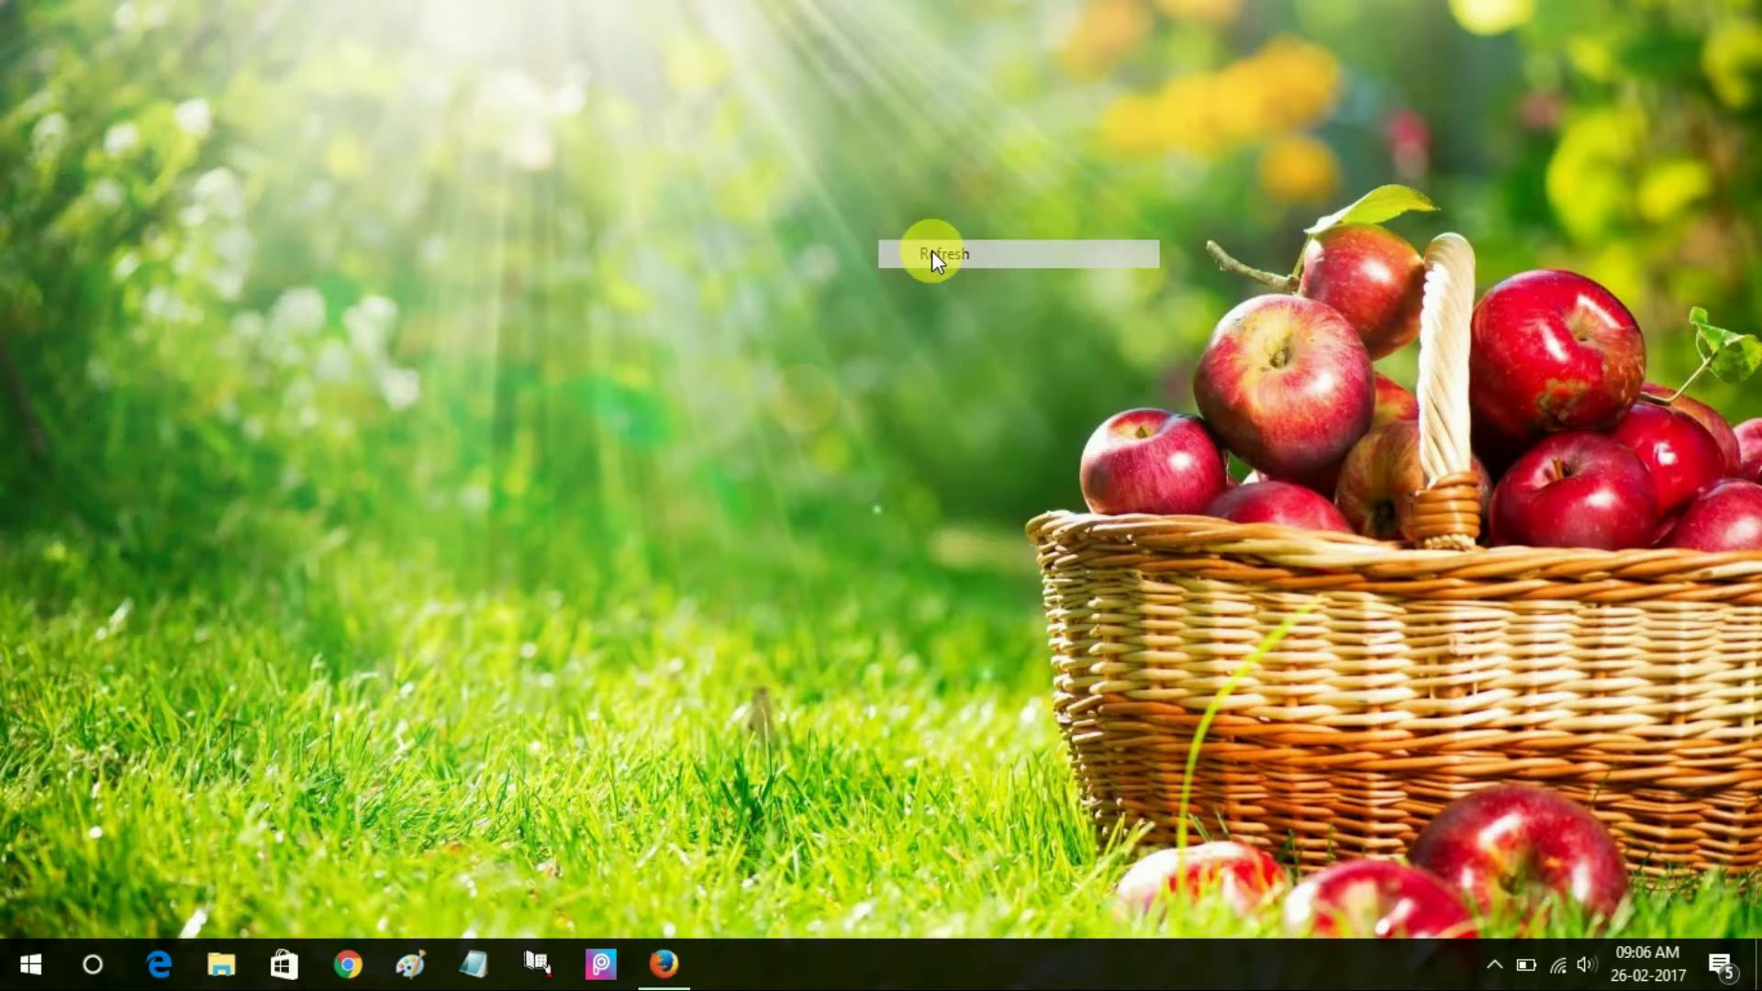
Switch to Firefox, open the extensions list in the Add-ons Manager and shrink the window to expose the desktop
click(659, 975)
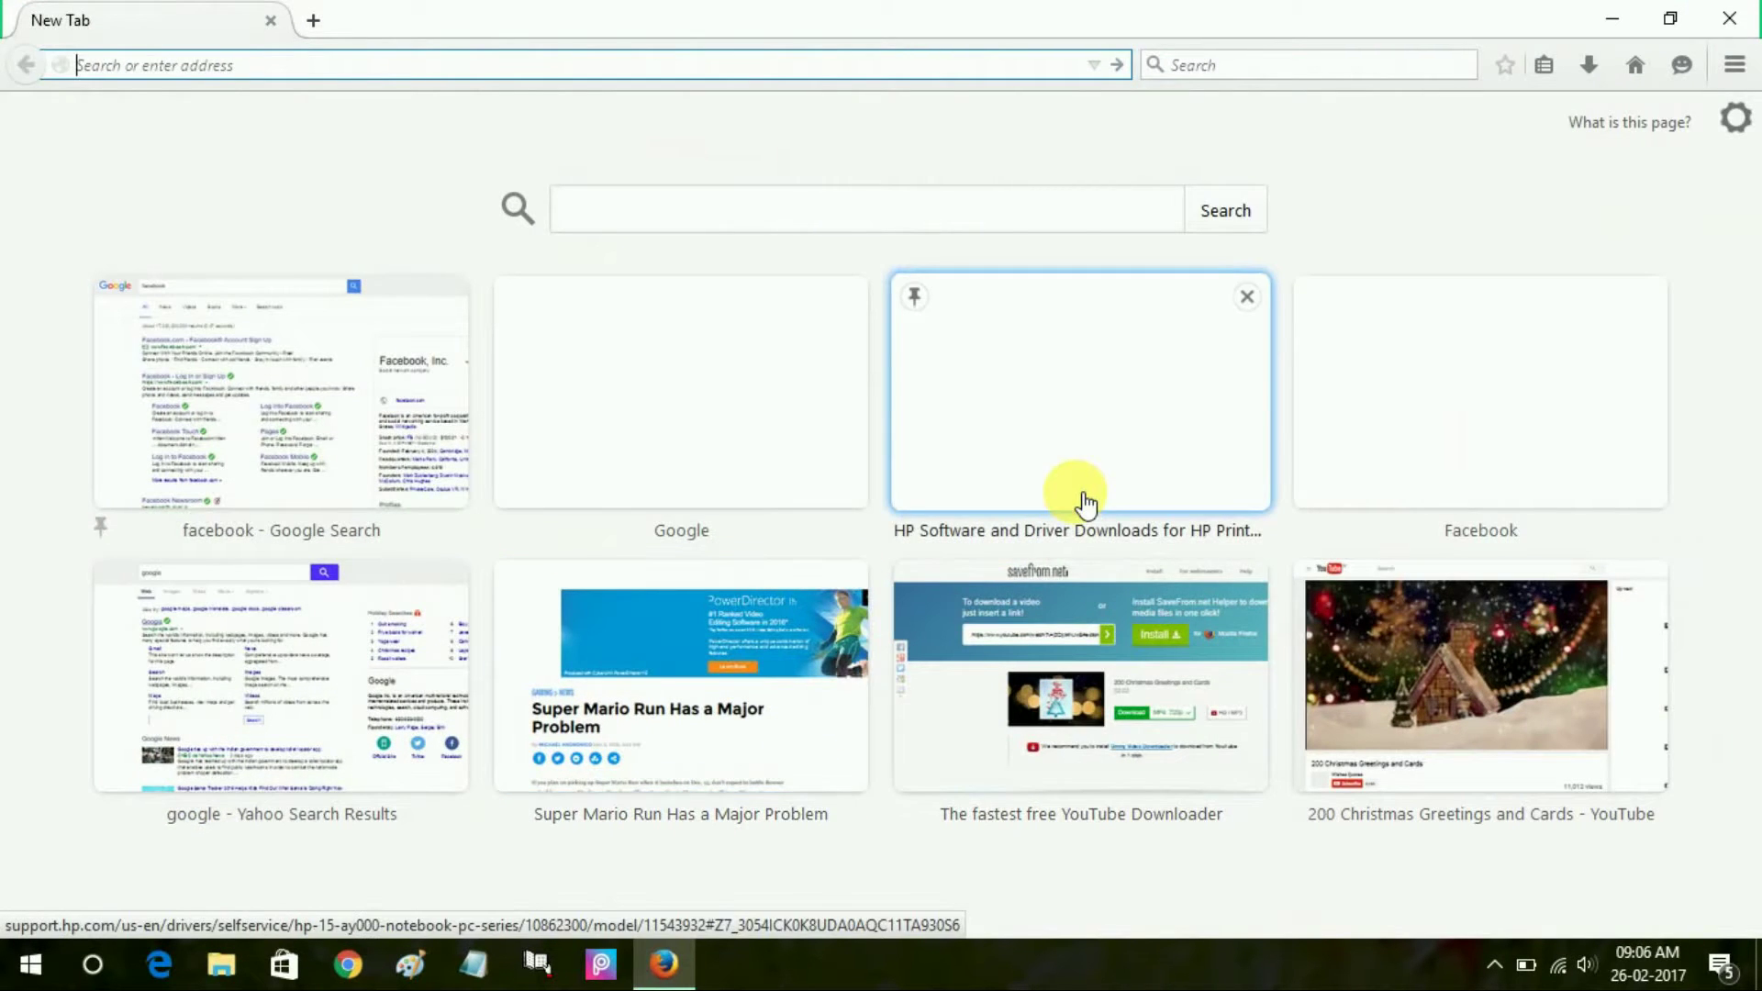
click(1736, 64)
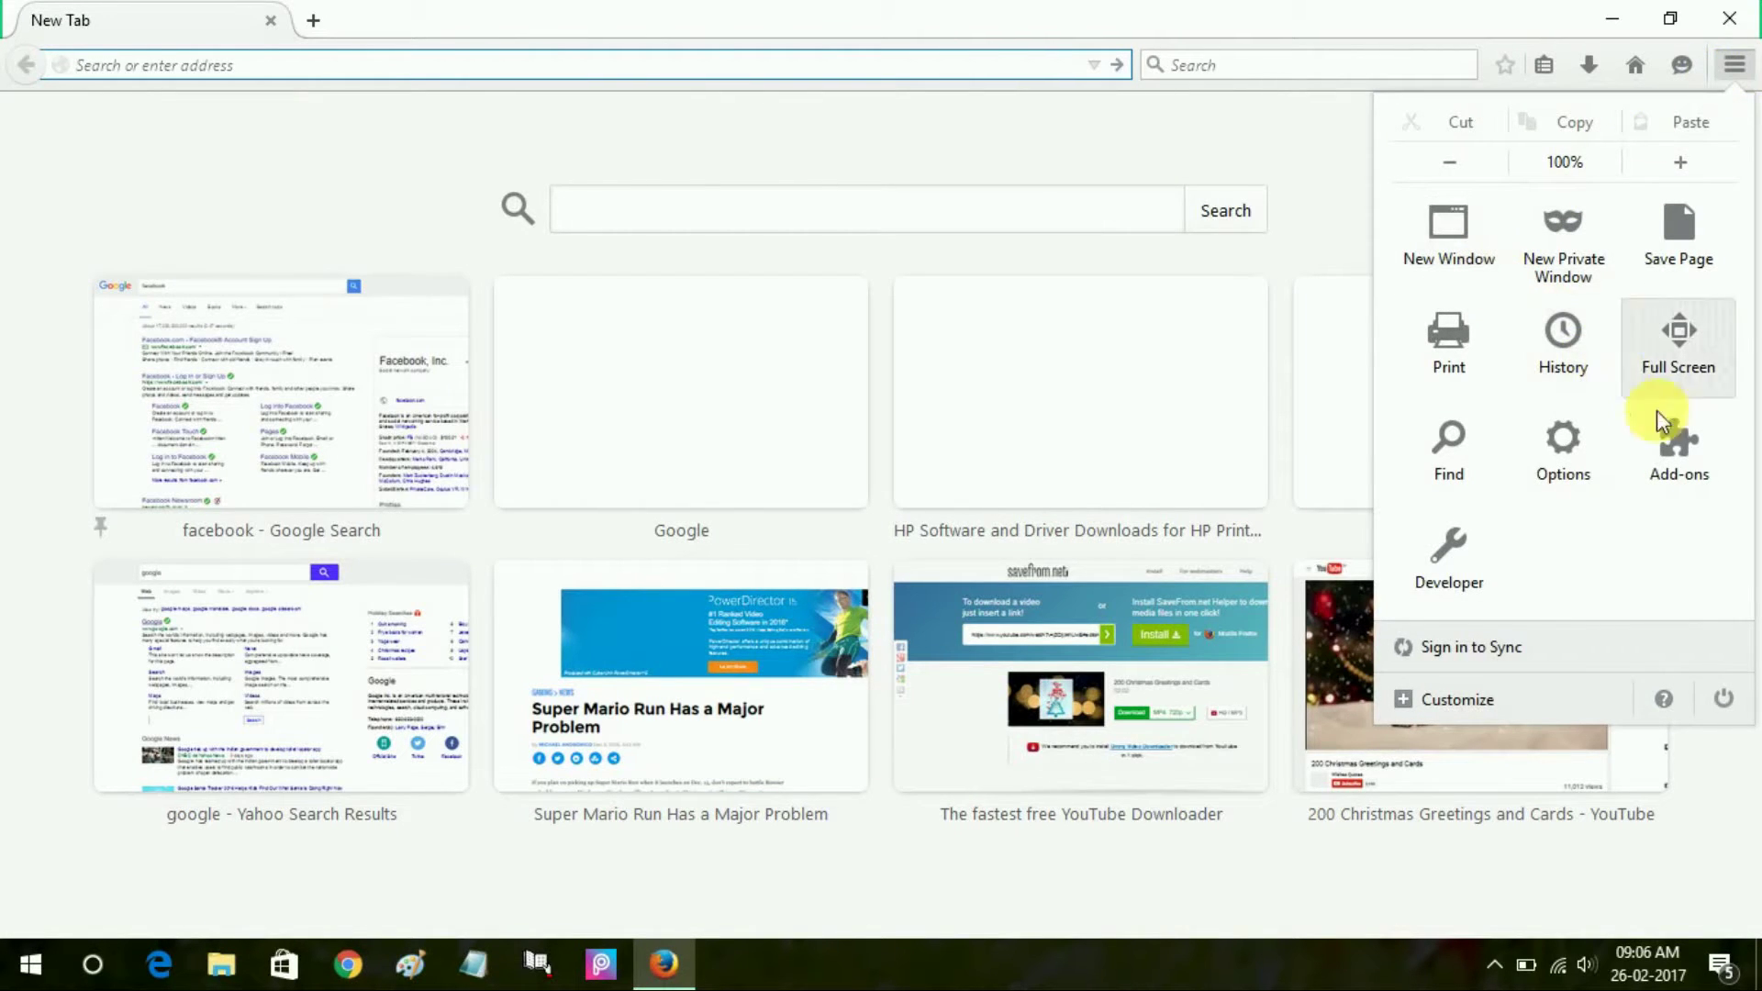
click(1677, 432)
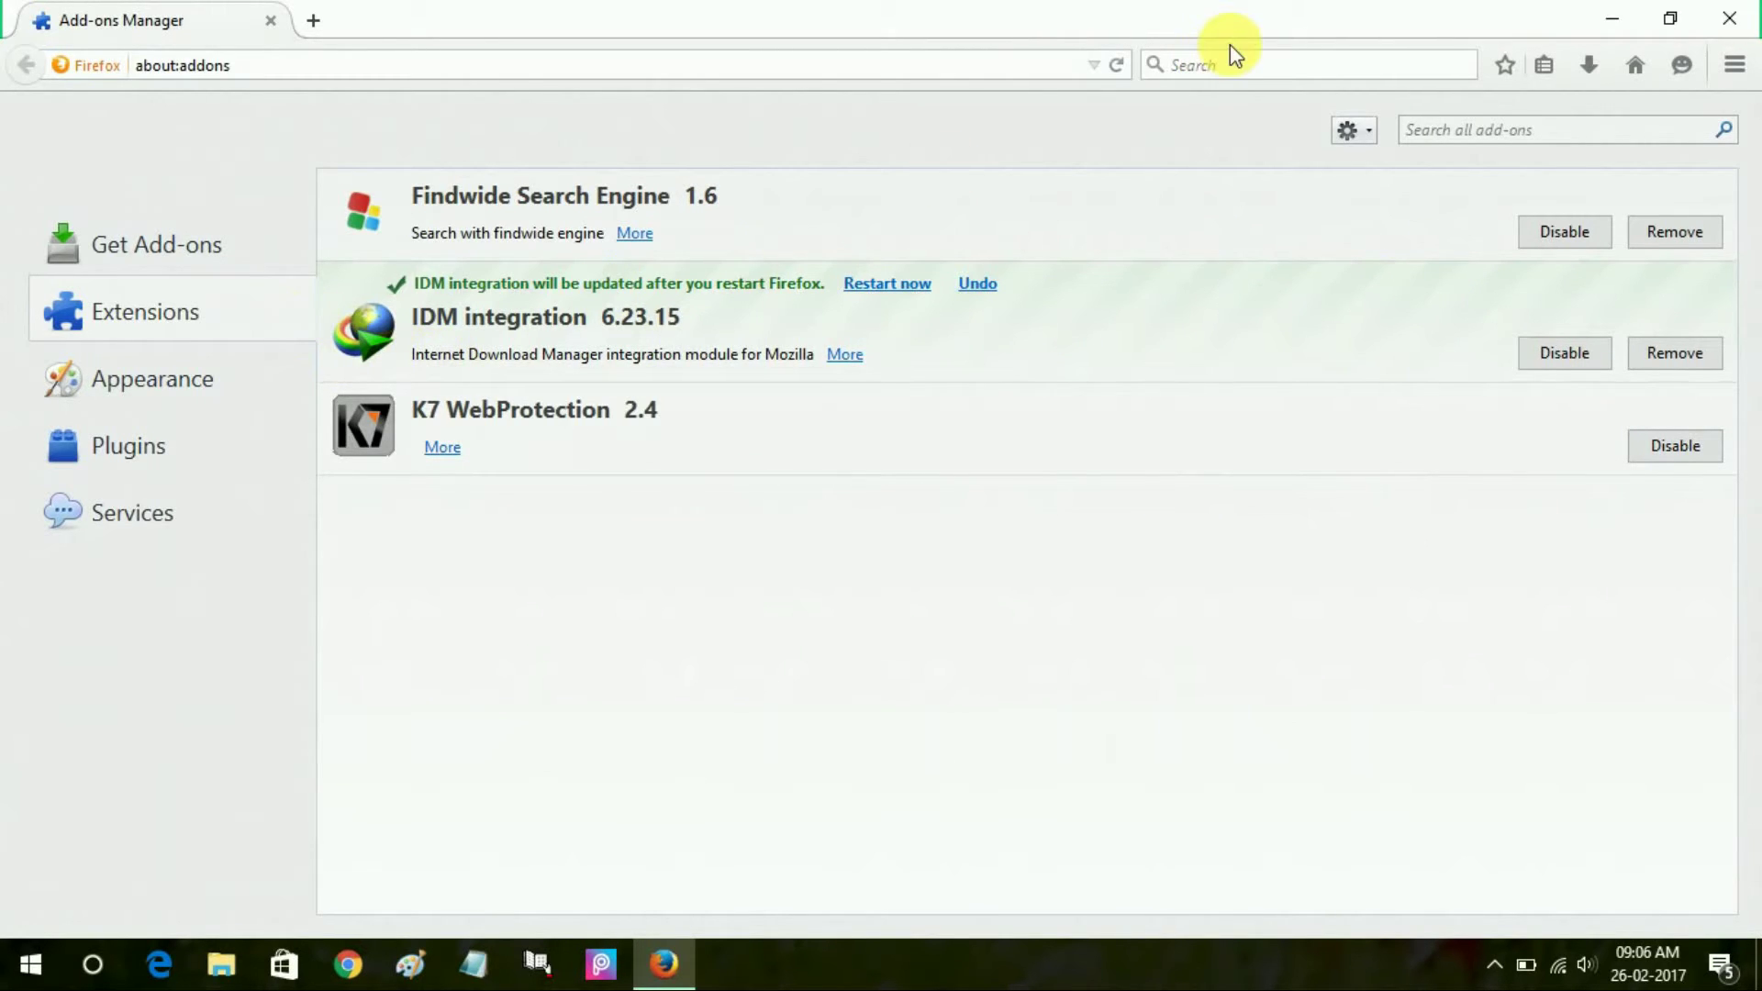
click(1669, 18)
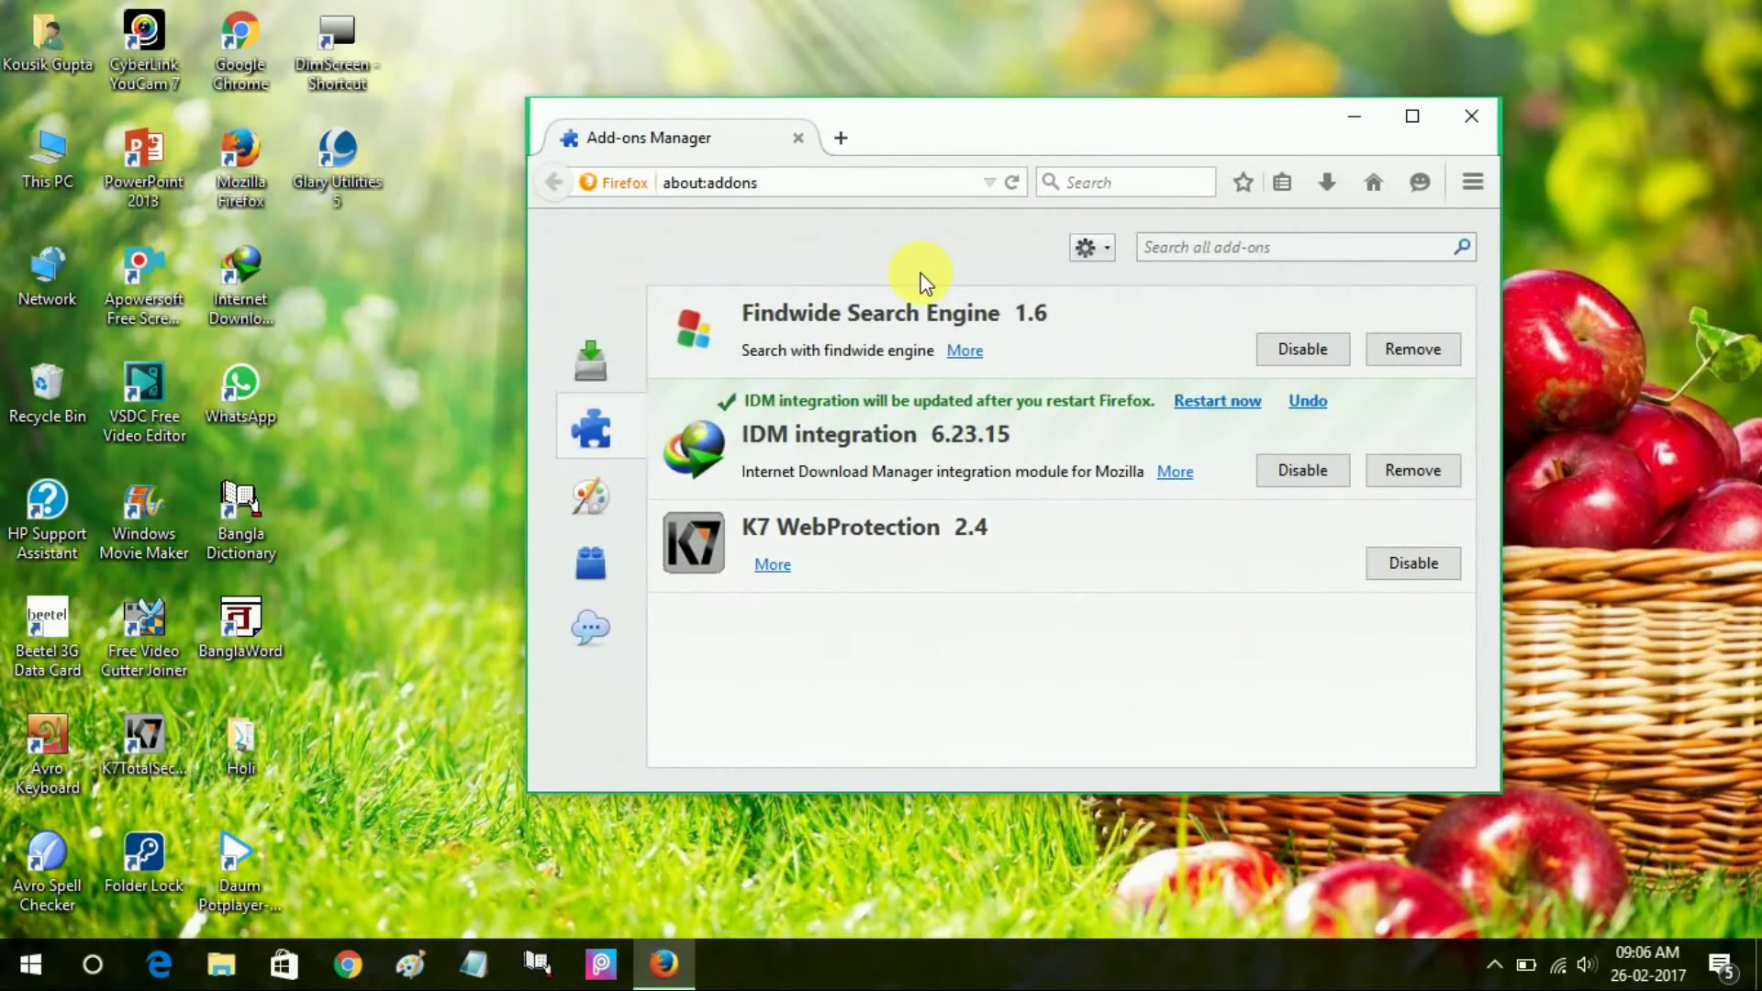
Open the Internet Download Manager shortcut's file location again and search the folder for .xpi
right_click(267, 307)
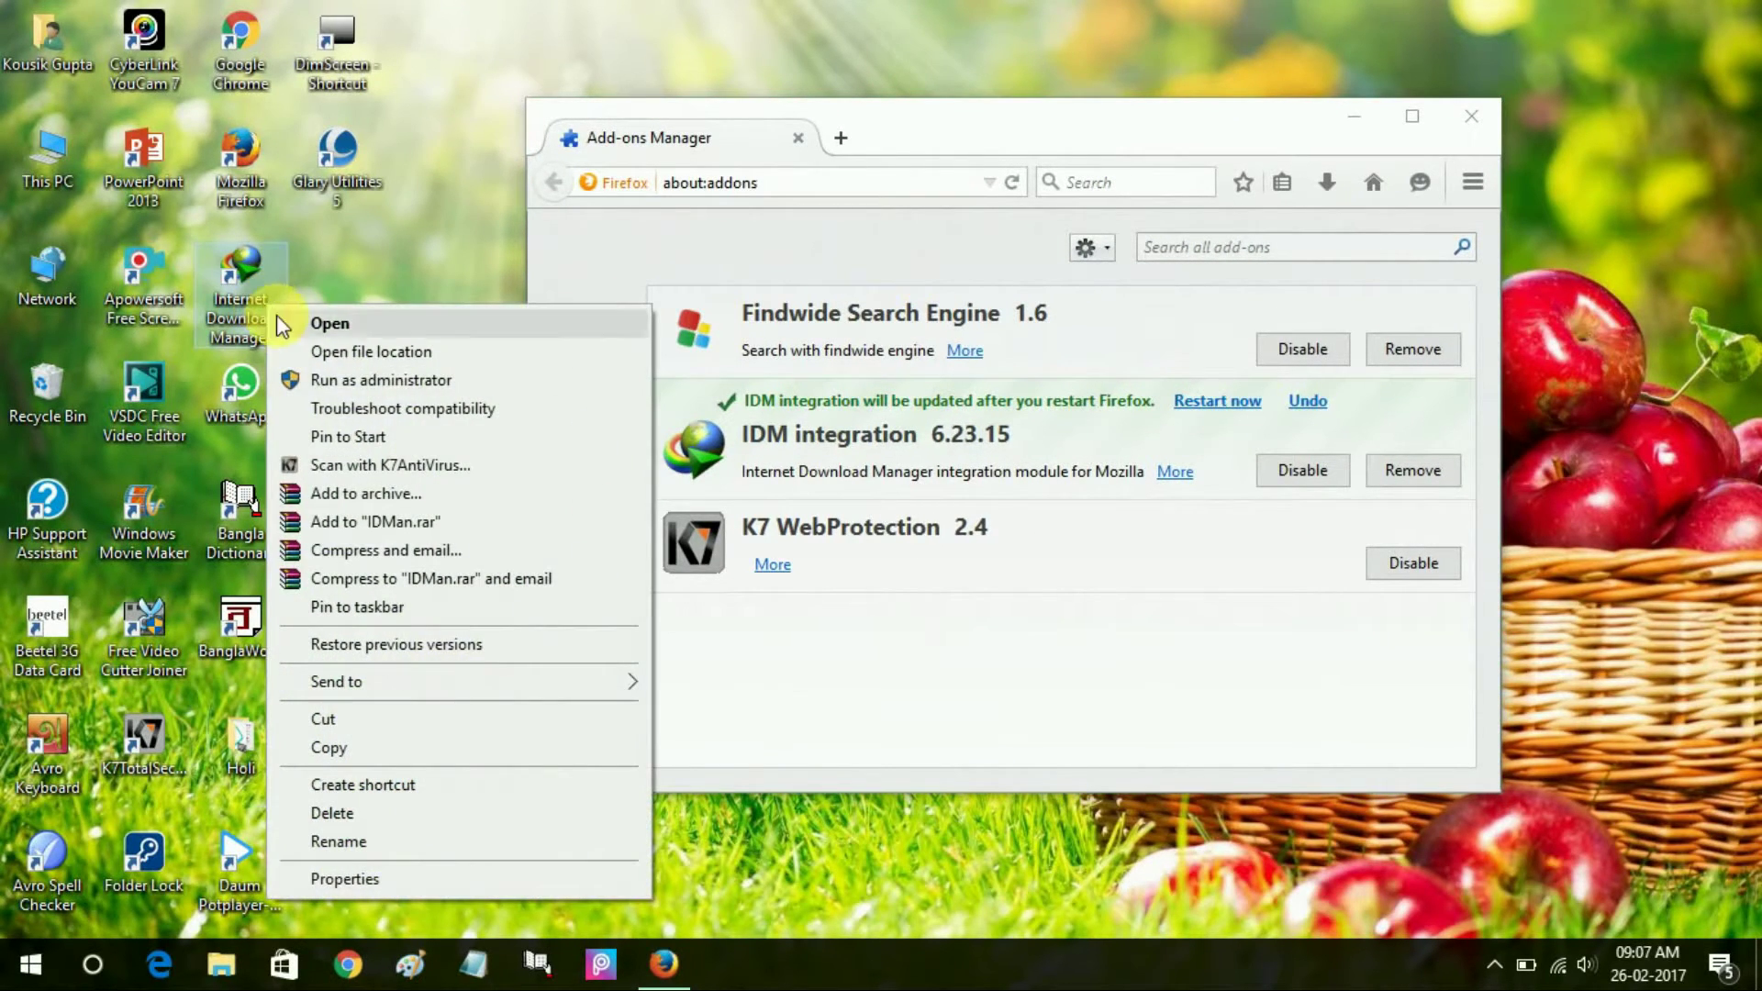
click(342, 349)
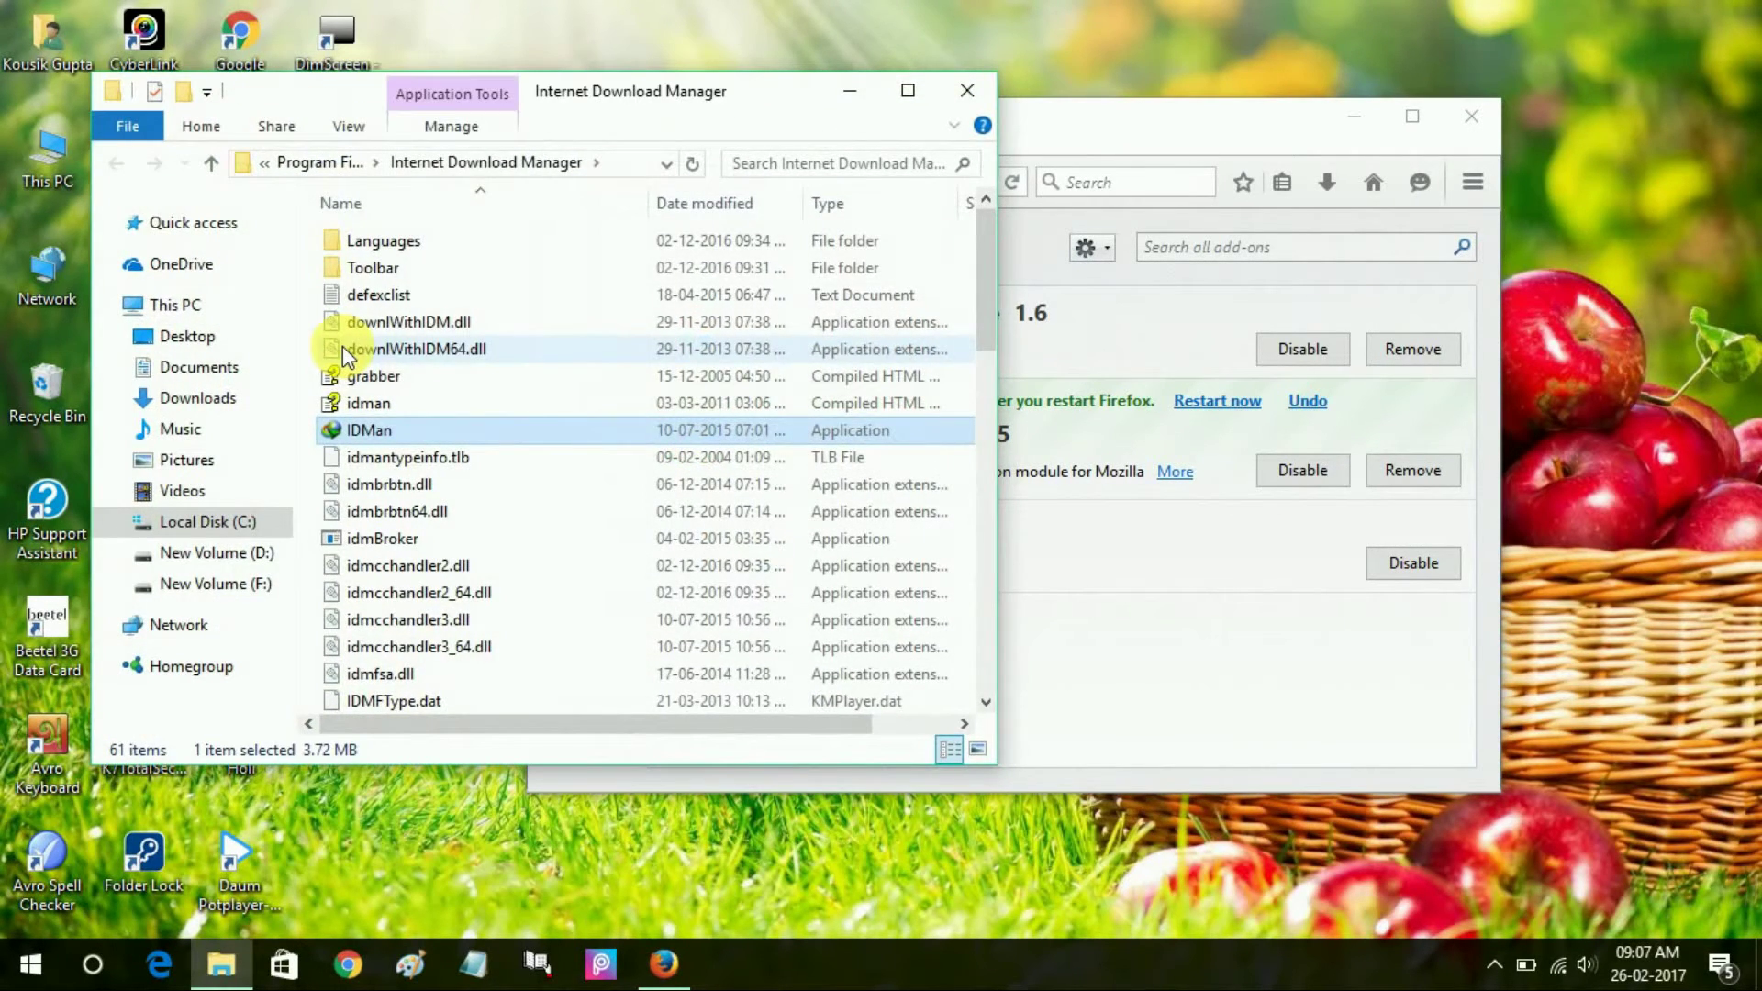
click(787, 165)
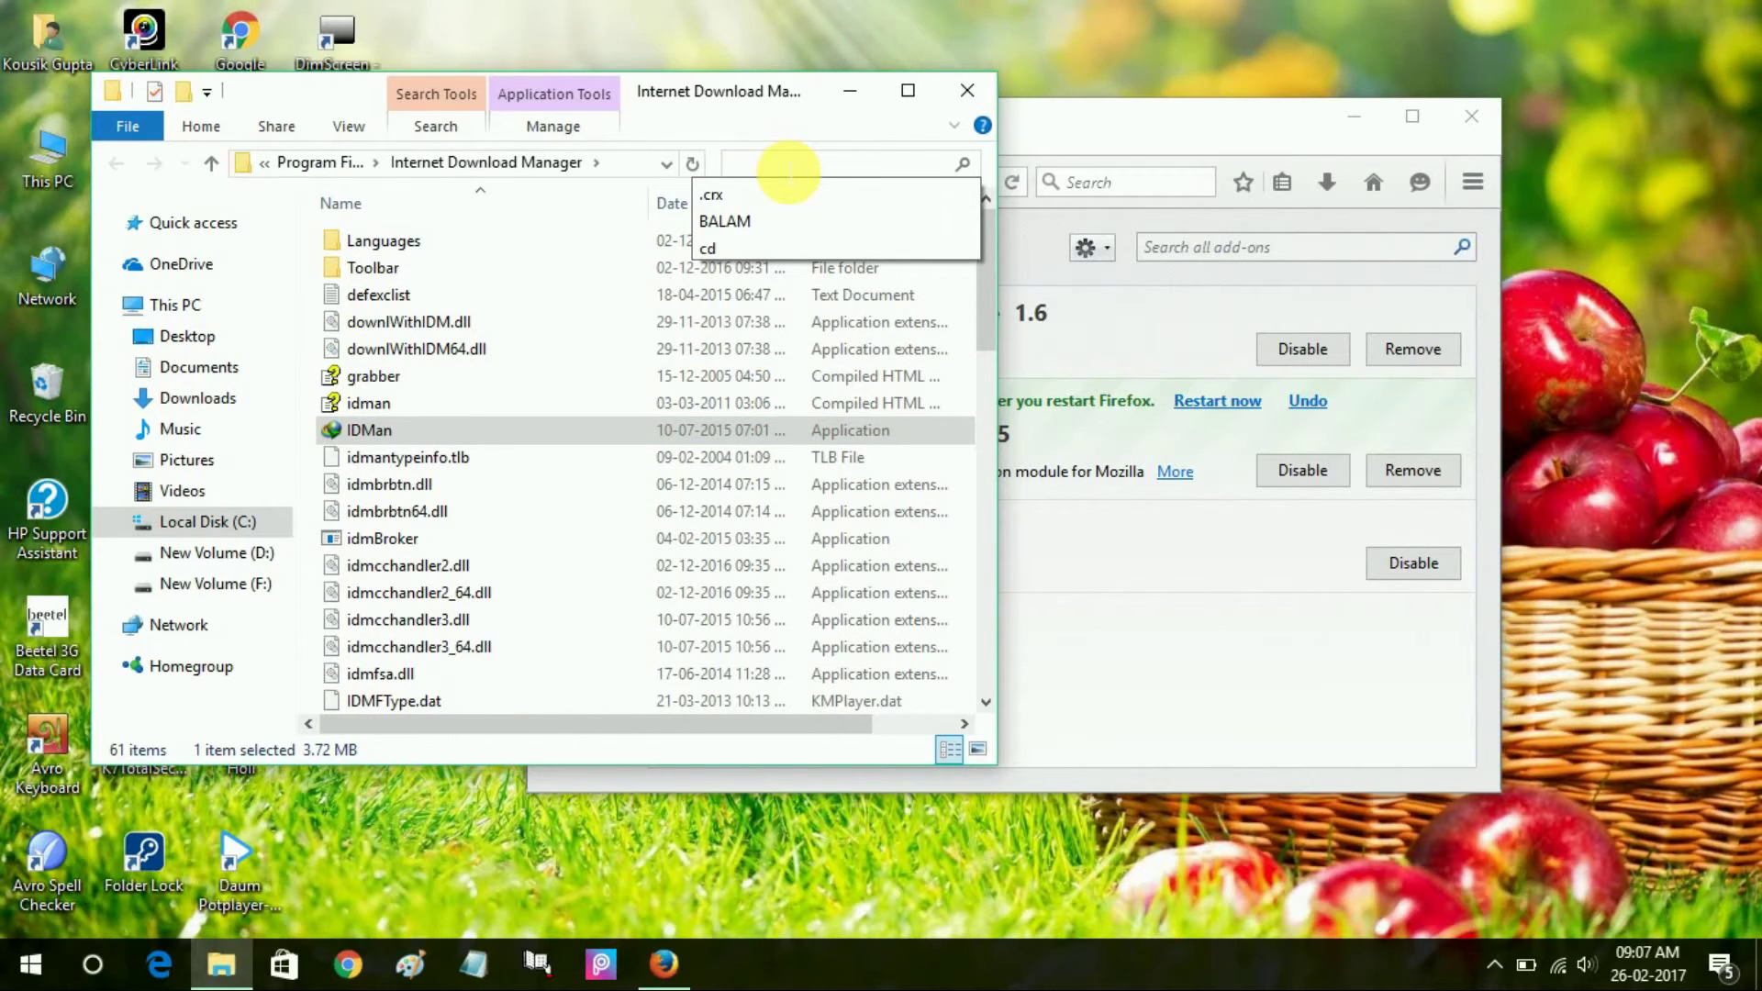
text(.x)
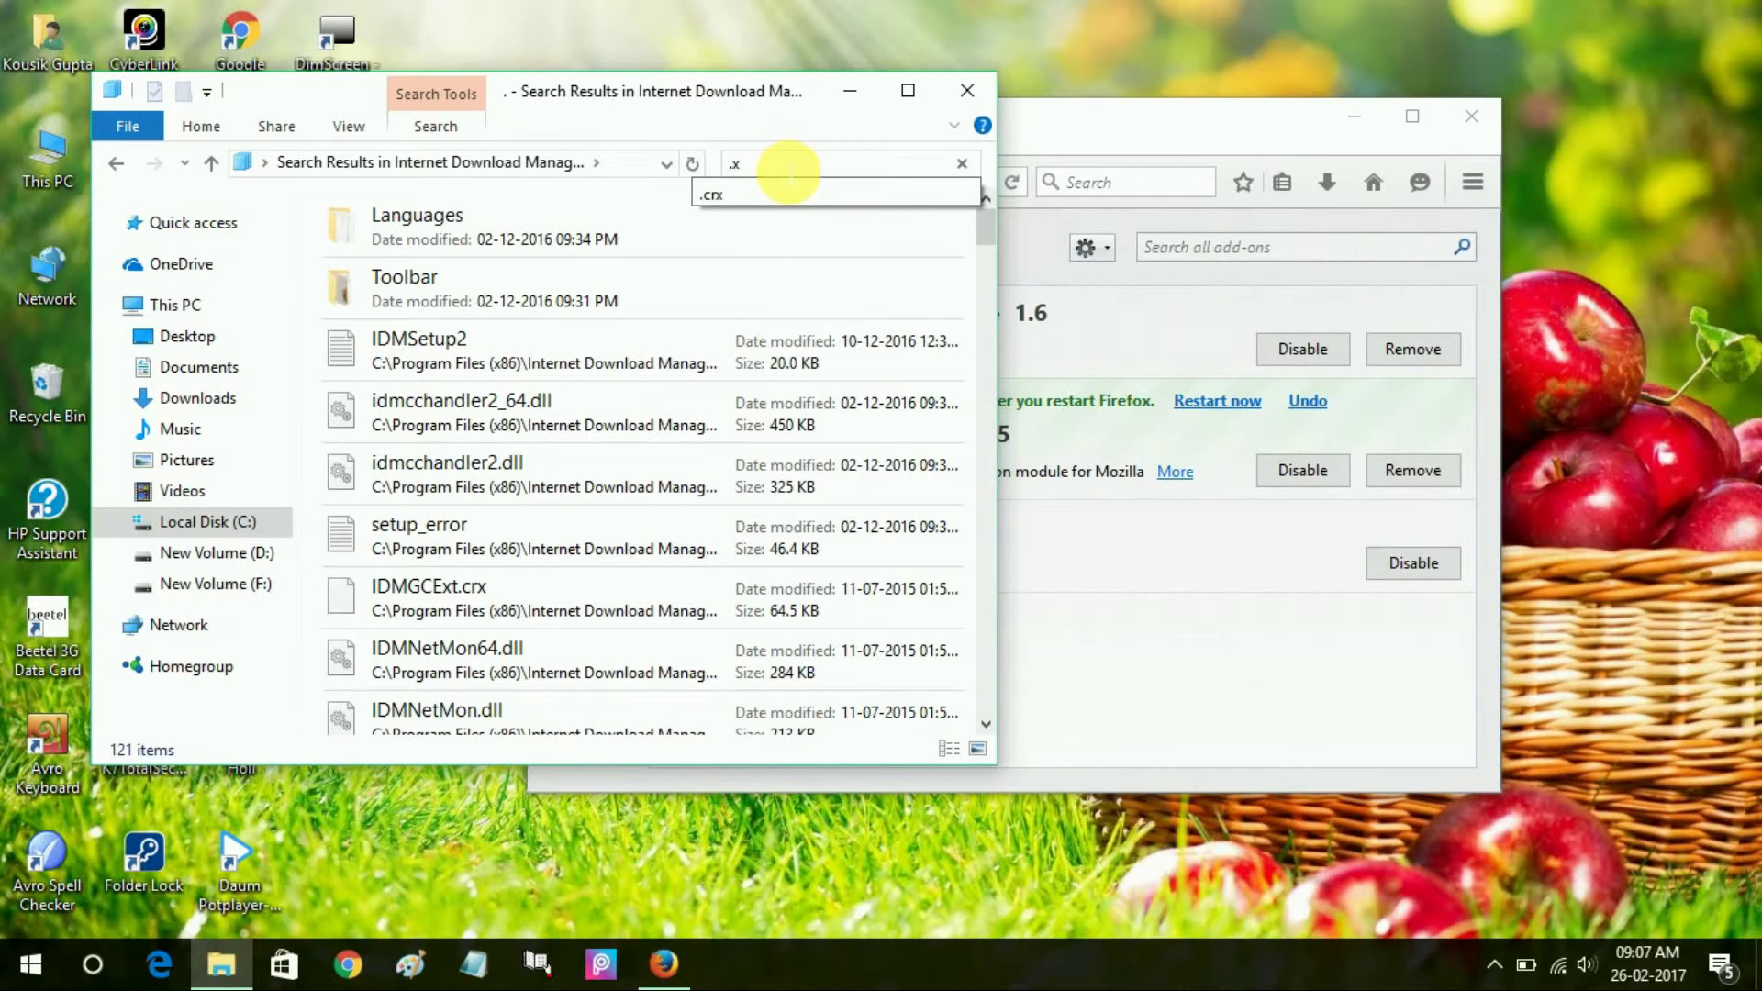
text(pi)
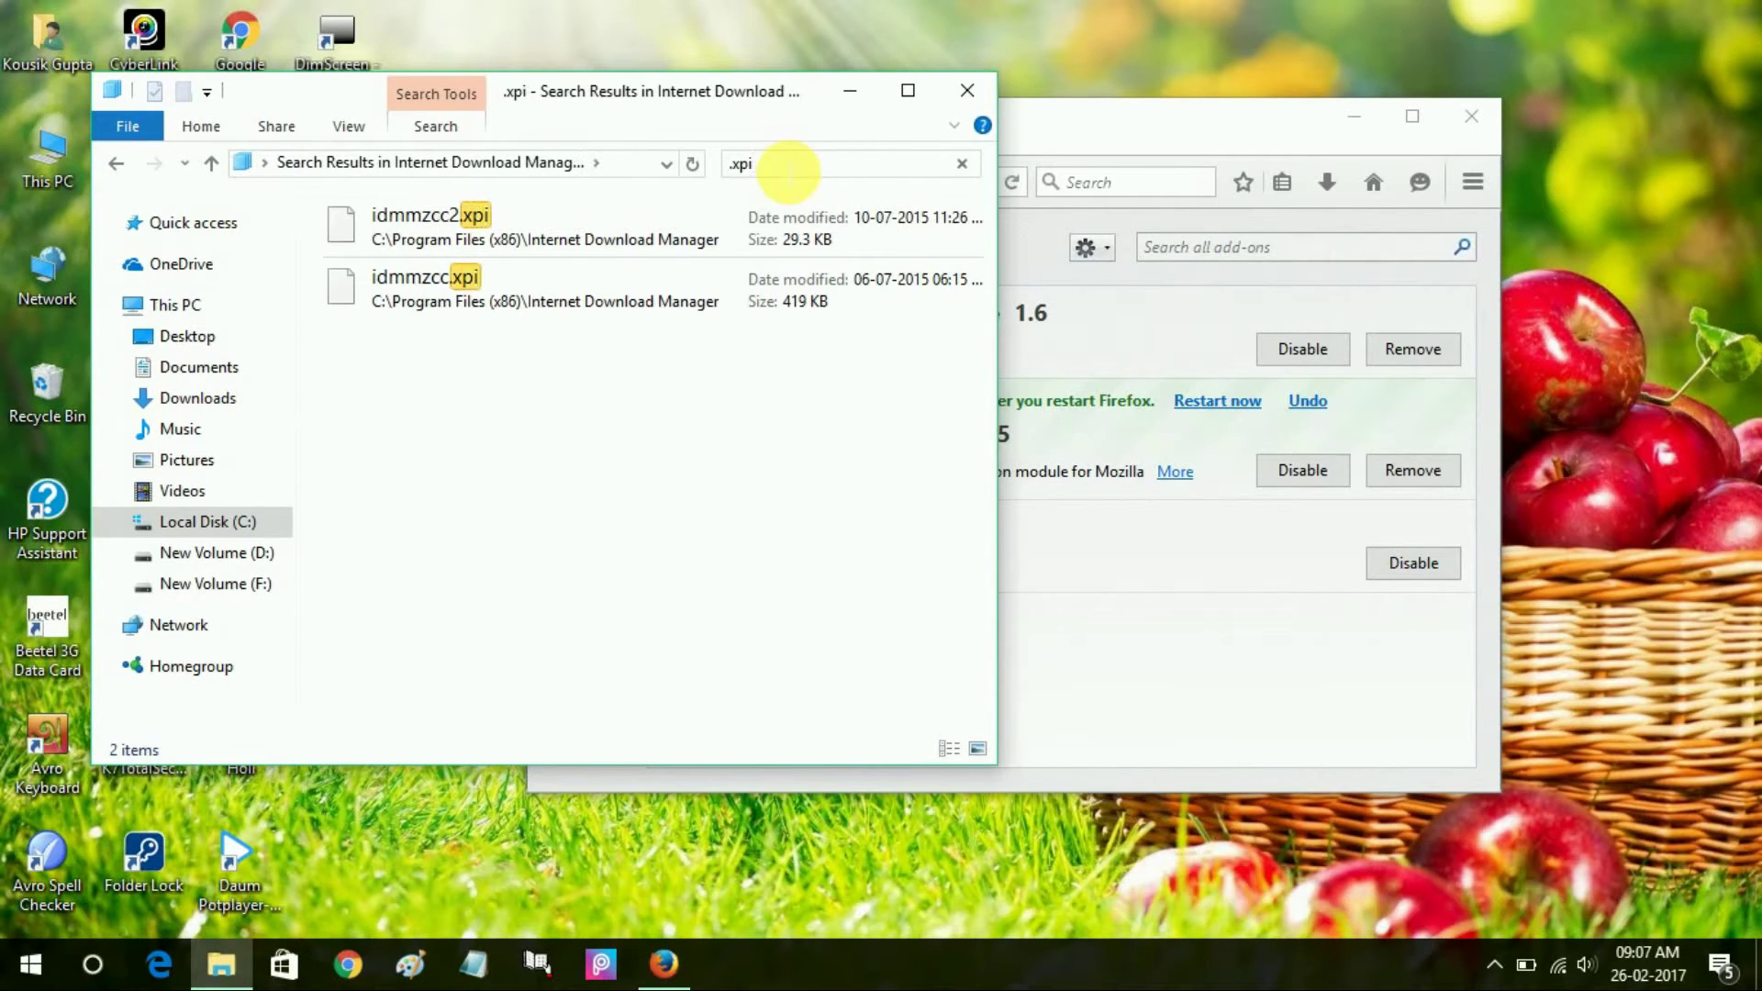
Drop idmmzcc2.xpi from the search results onto the Firefox Add-ons Manager
click(597, 295)
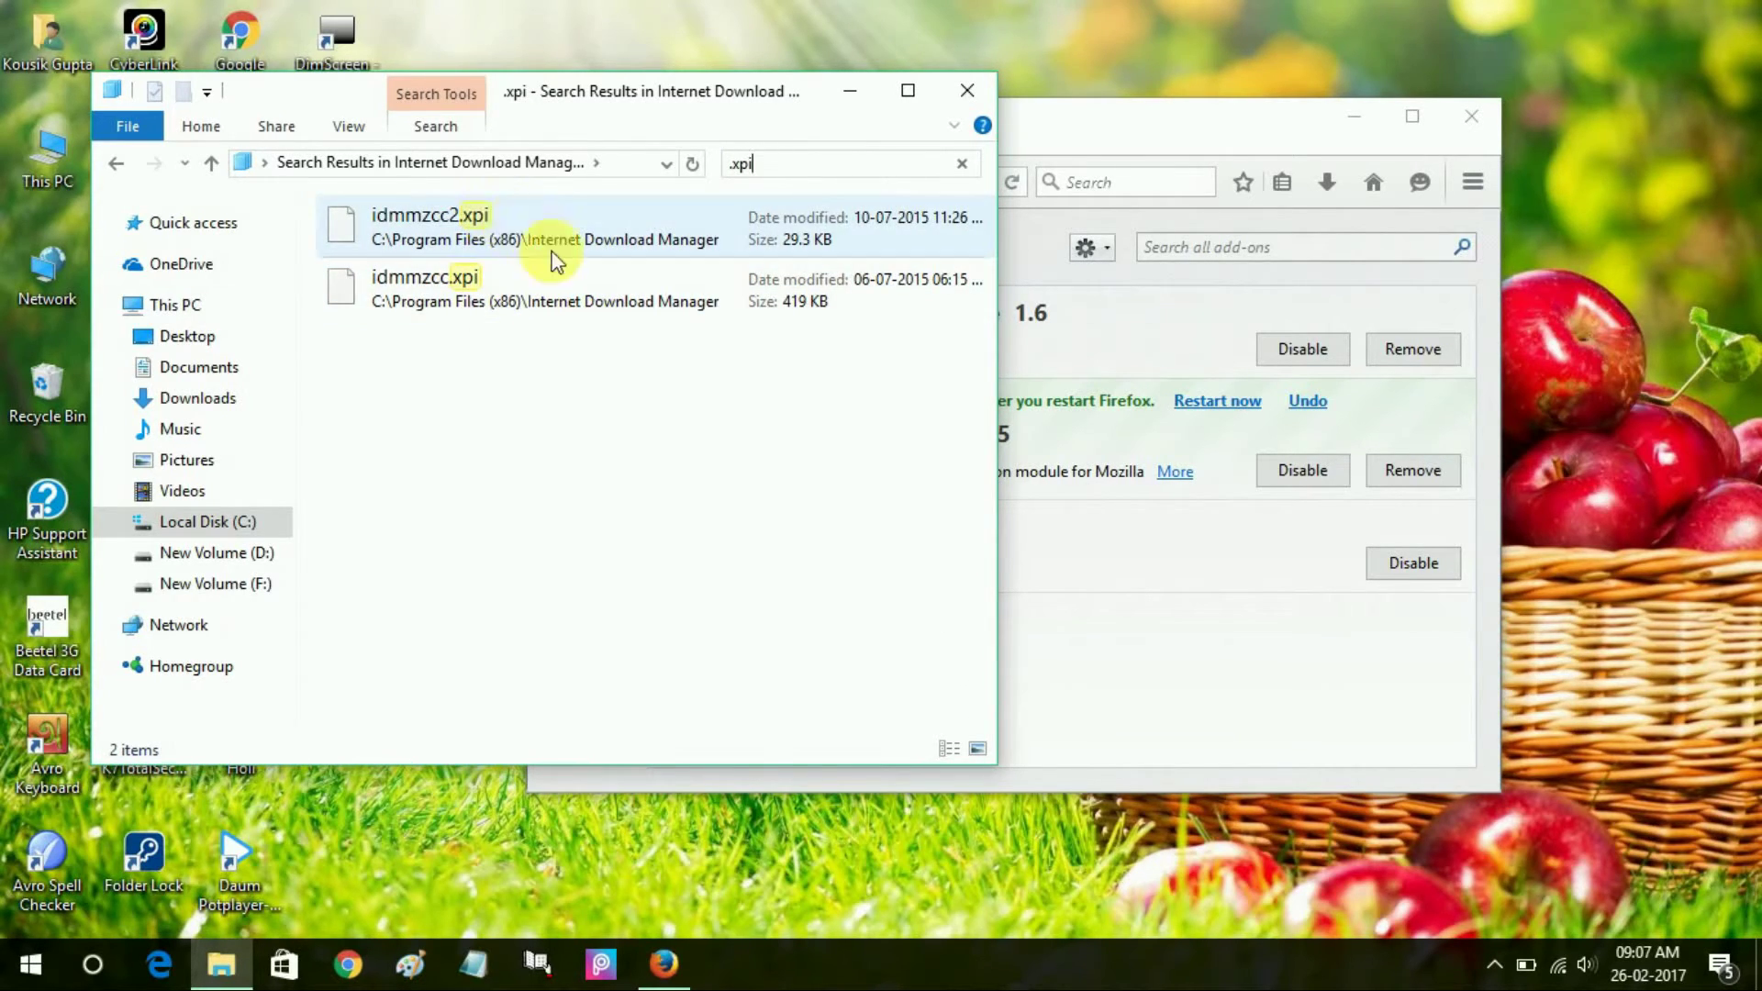
click(531, 218)
click(531, 220)
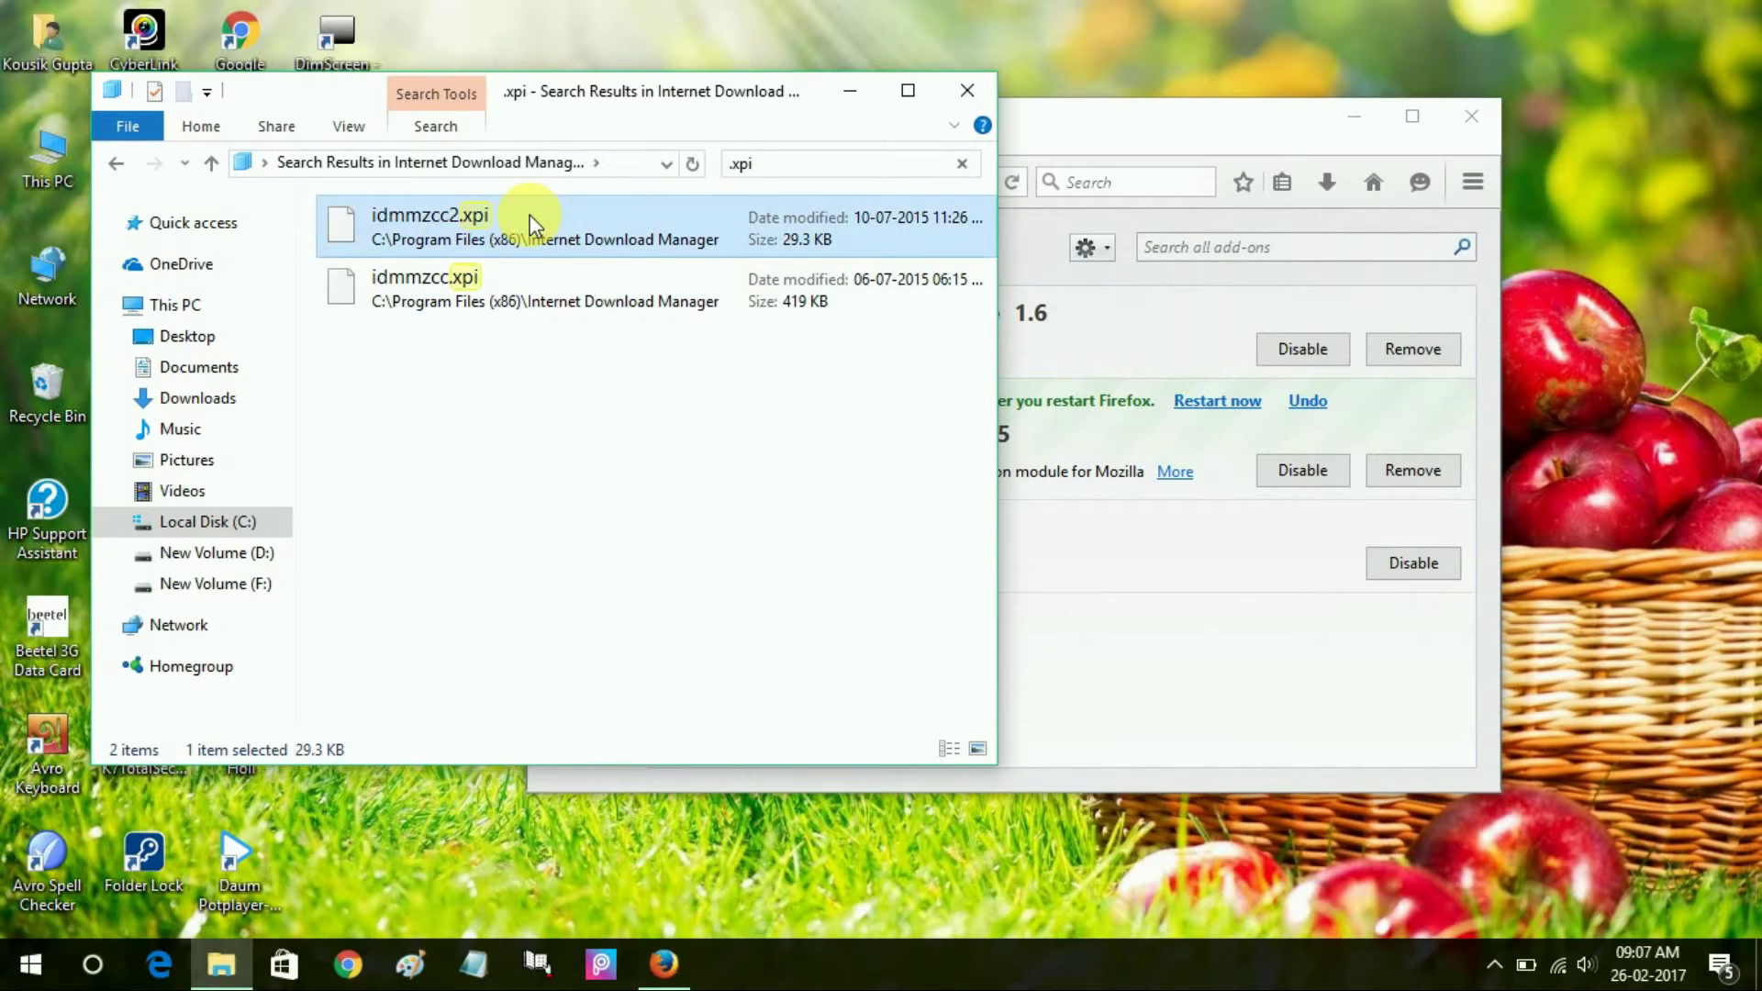
drag(530, 218, 1181, 428)
click(660, 307)
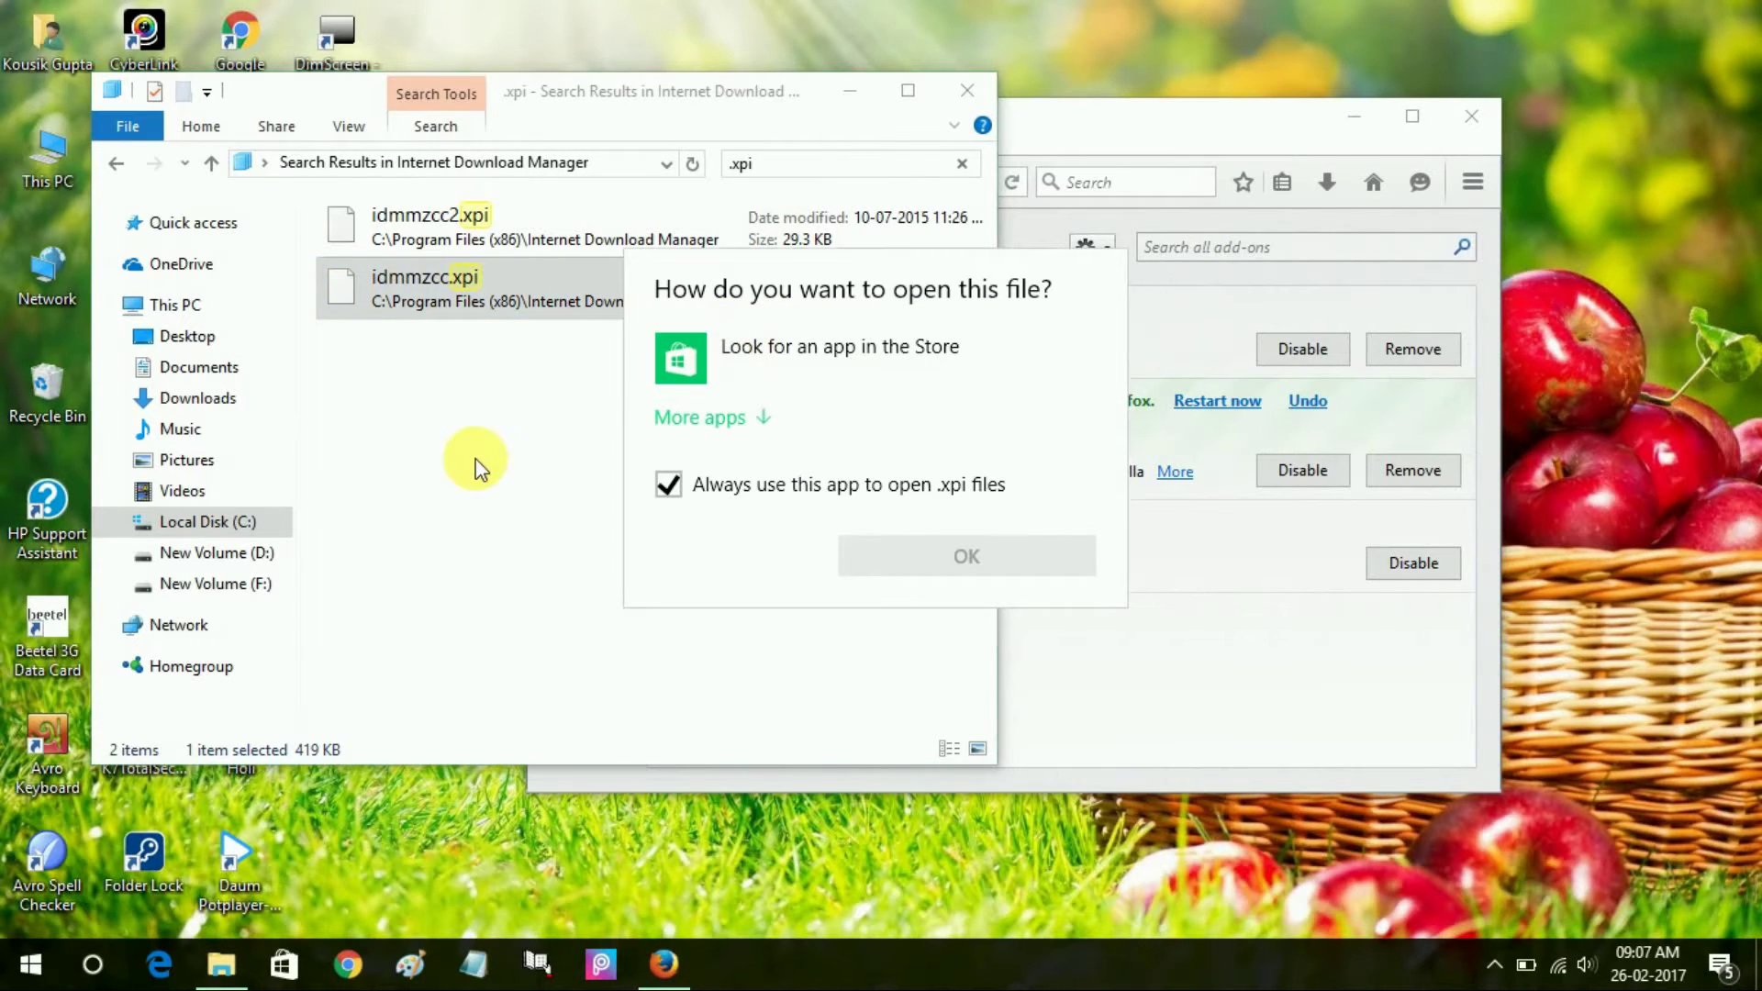
click(510, 271)
double_click(523, 293)
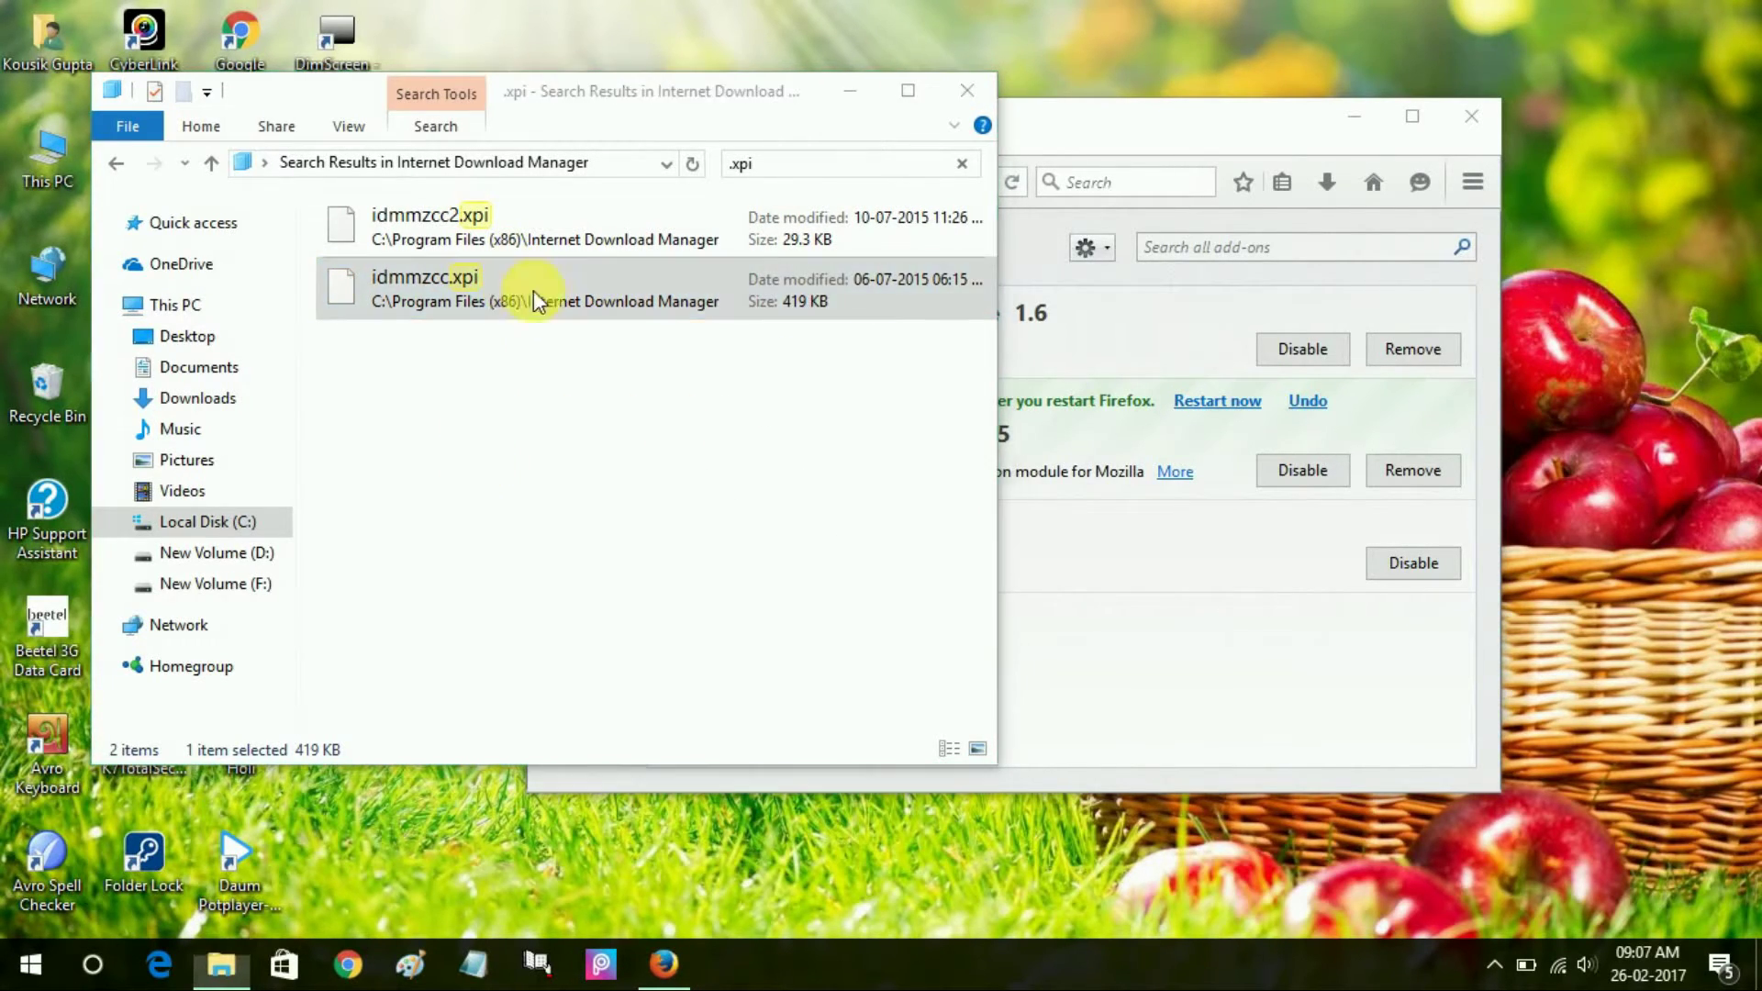
click(581, 273)
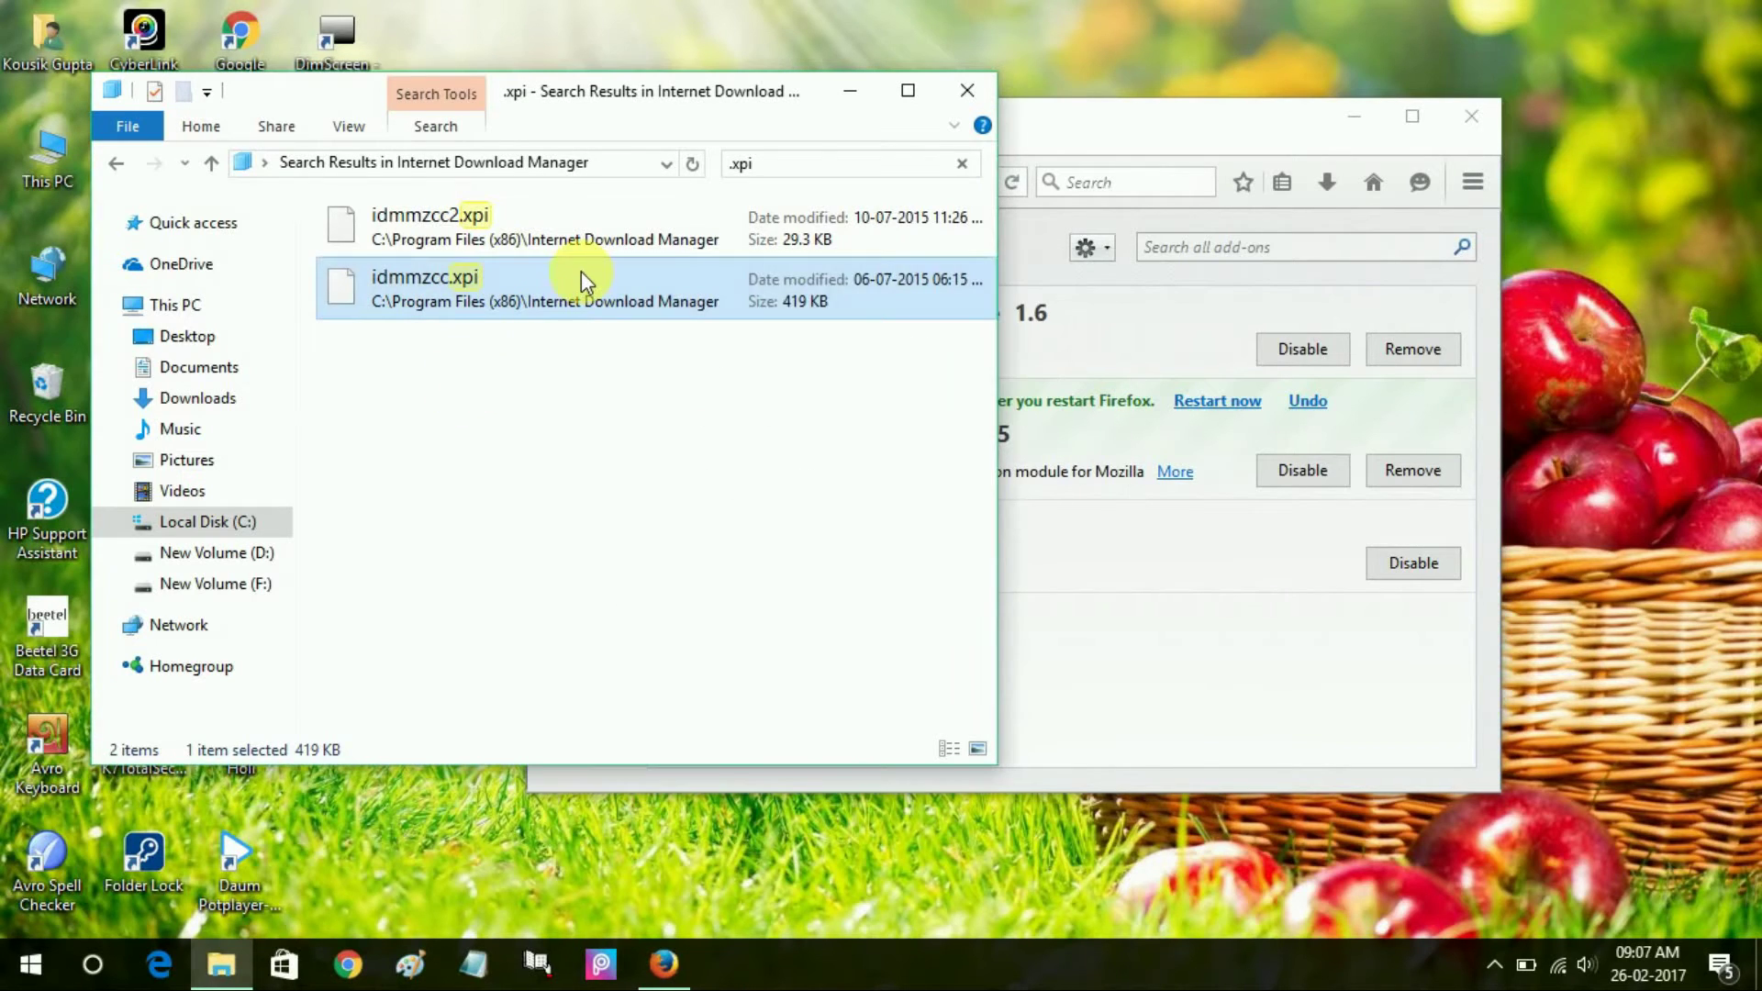
Drop idmmzcc.xpi onto the Add-ons Manager, install the offered IDM integration add-on and restart Firefox
drag(581, 273, 1121, 394)
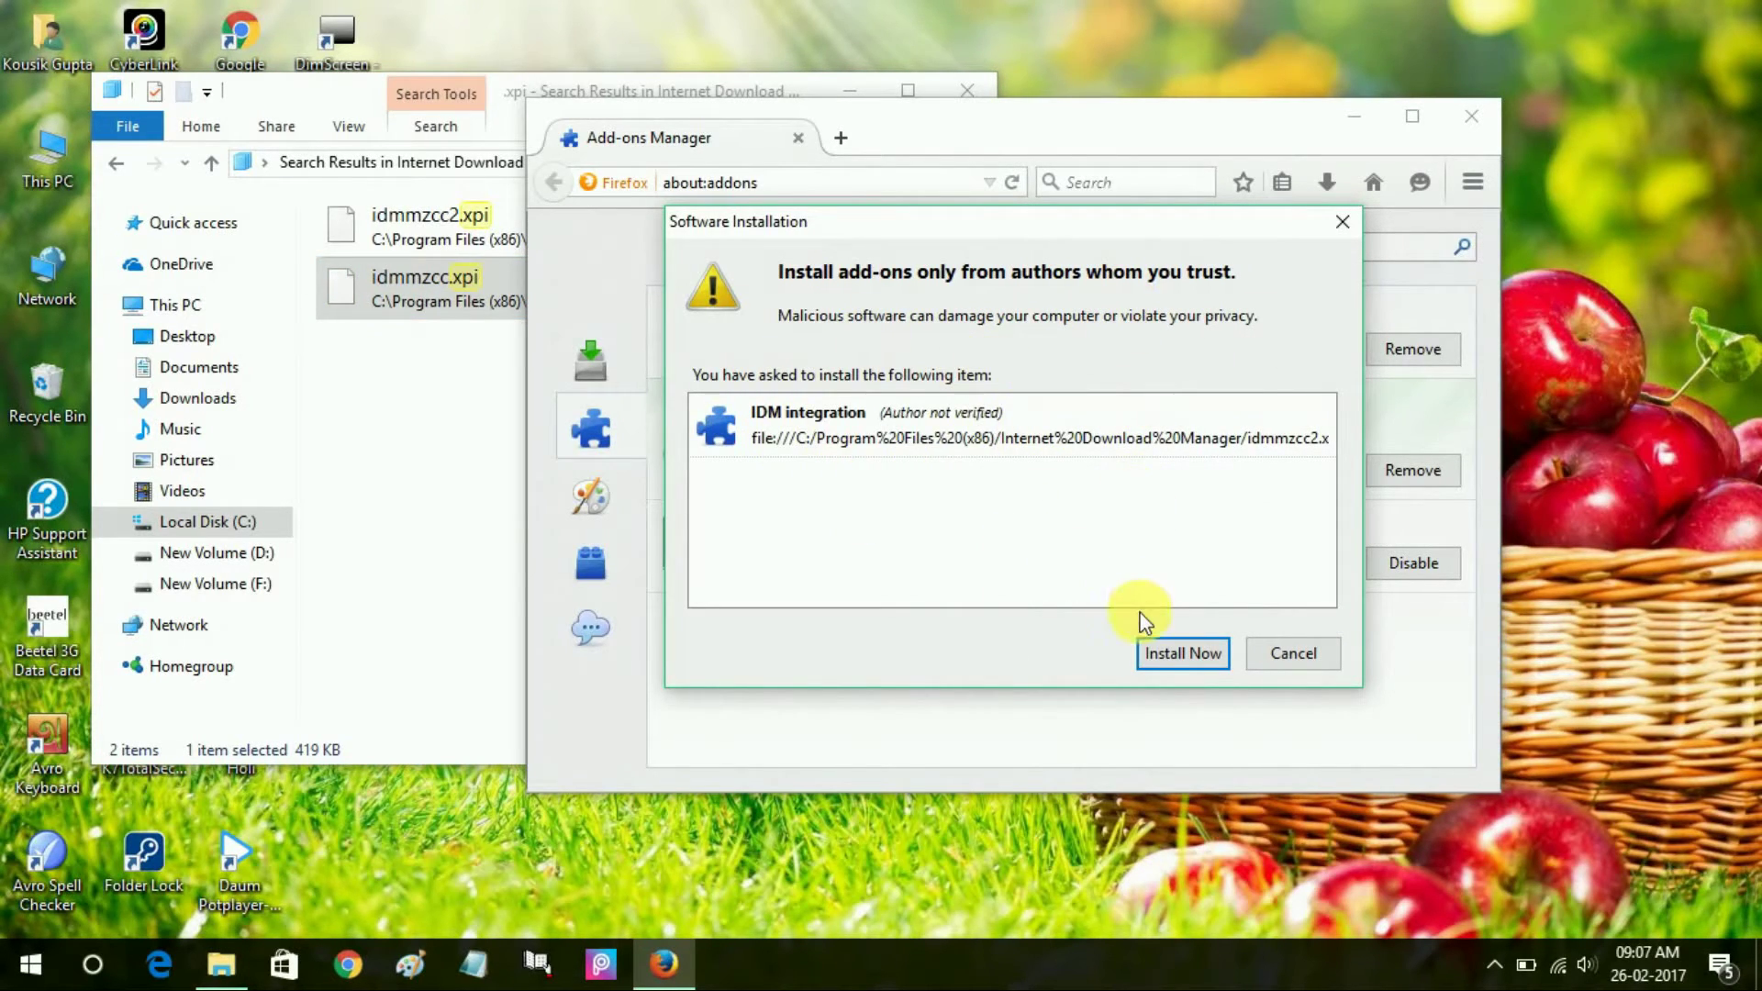
click(1172, 652)
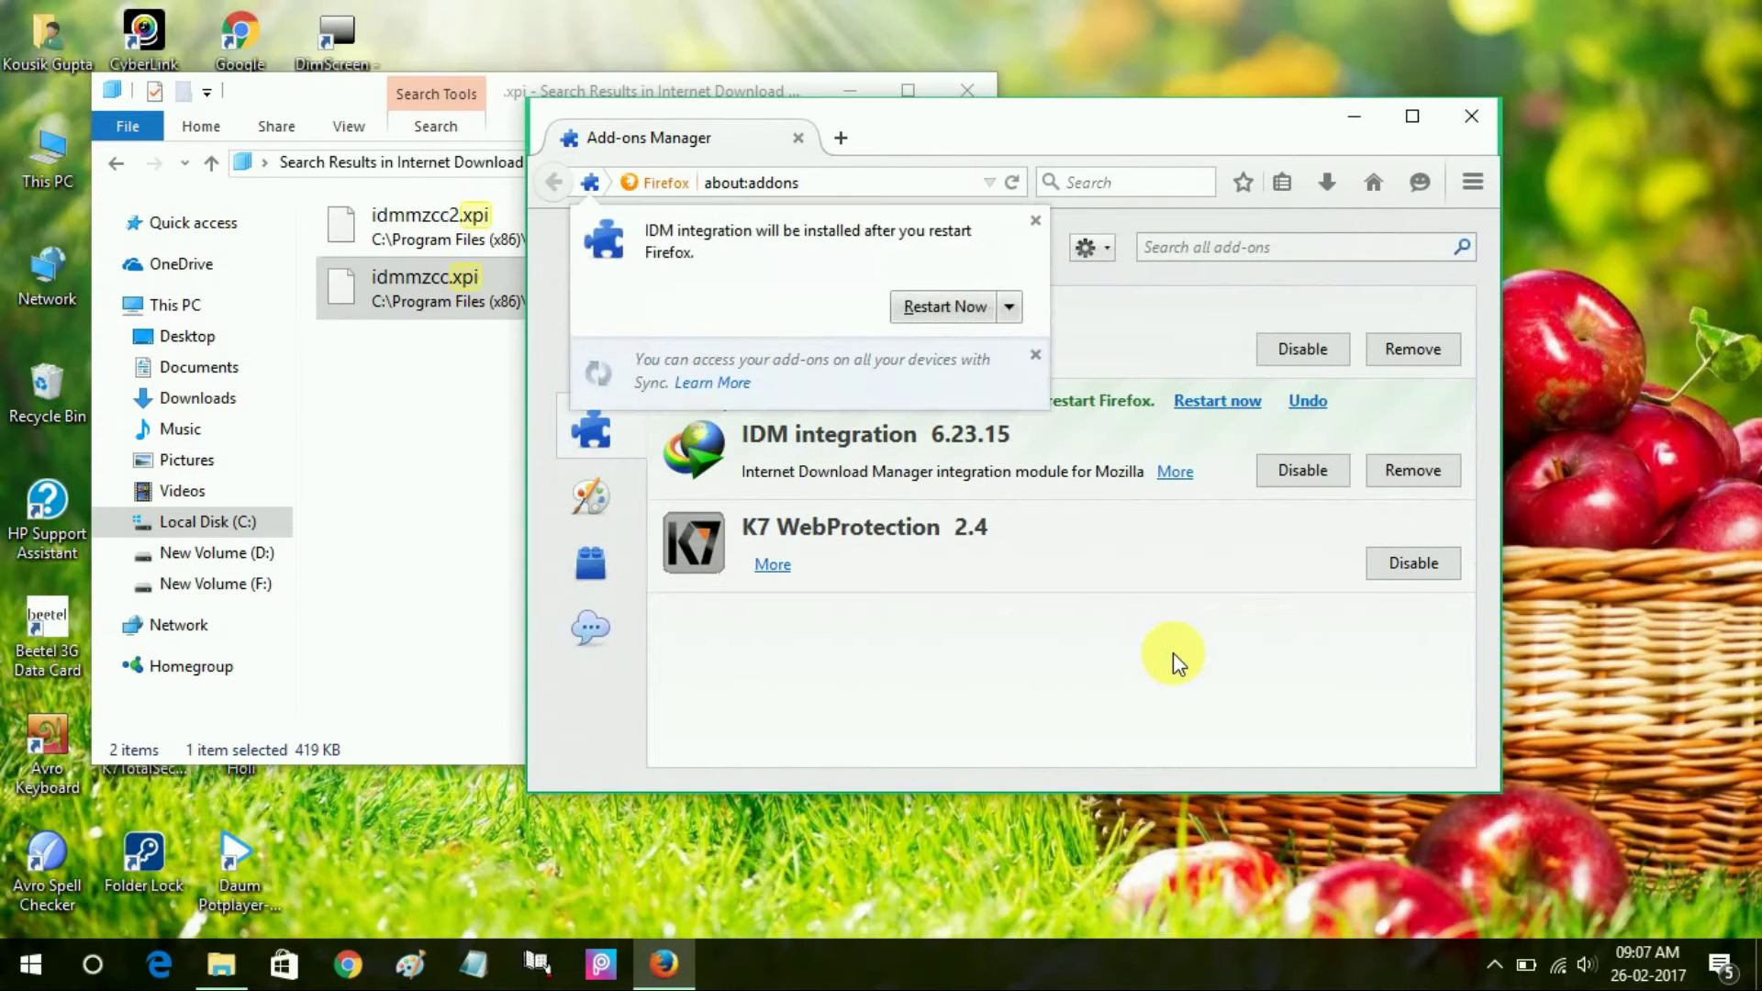
click(942, 312)
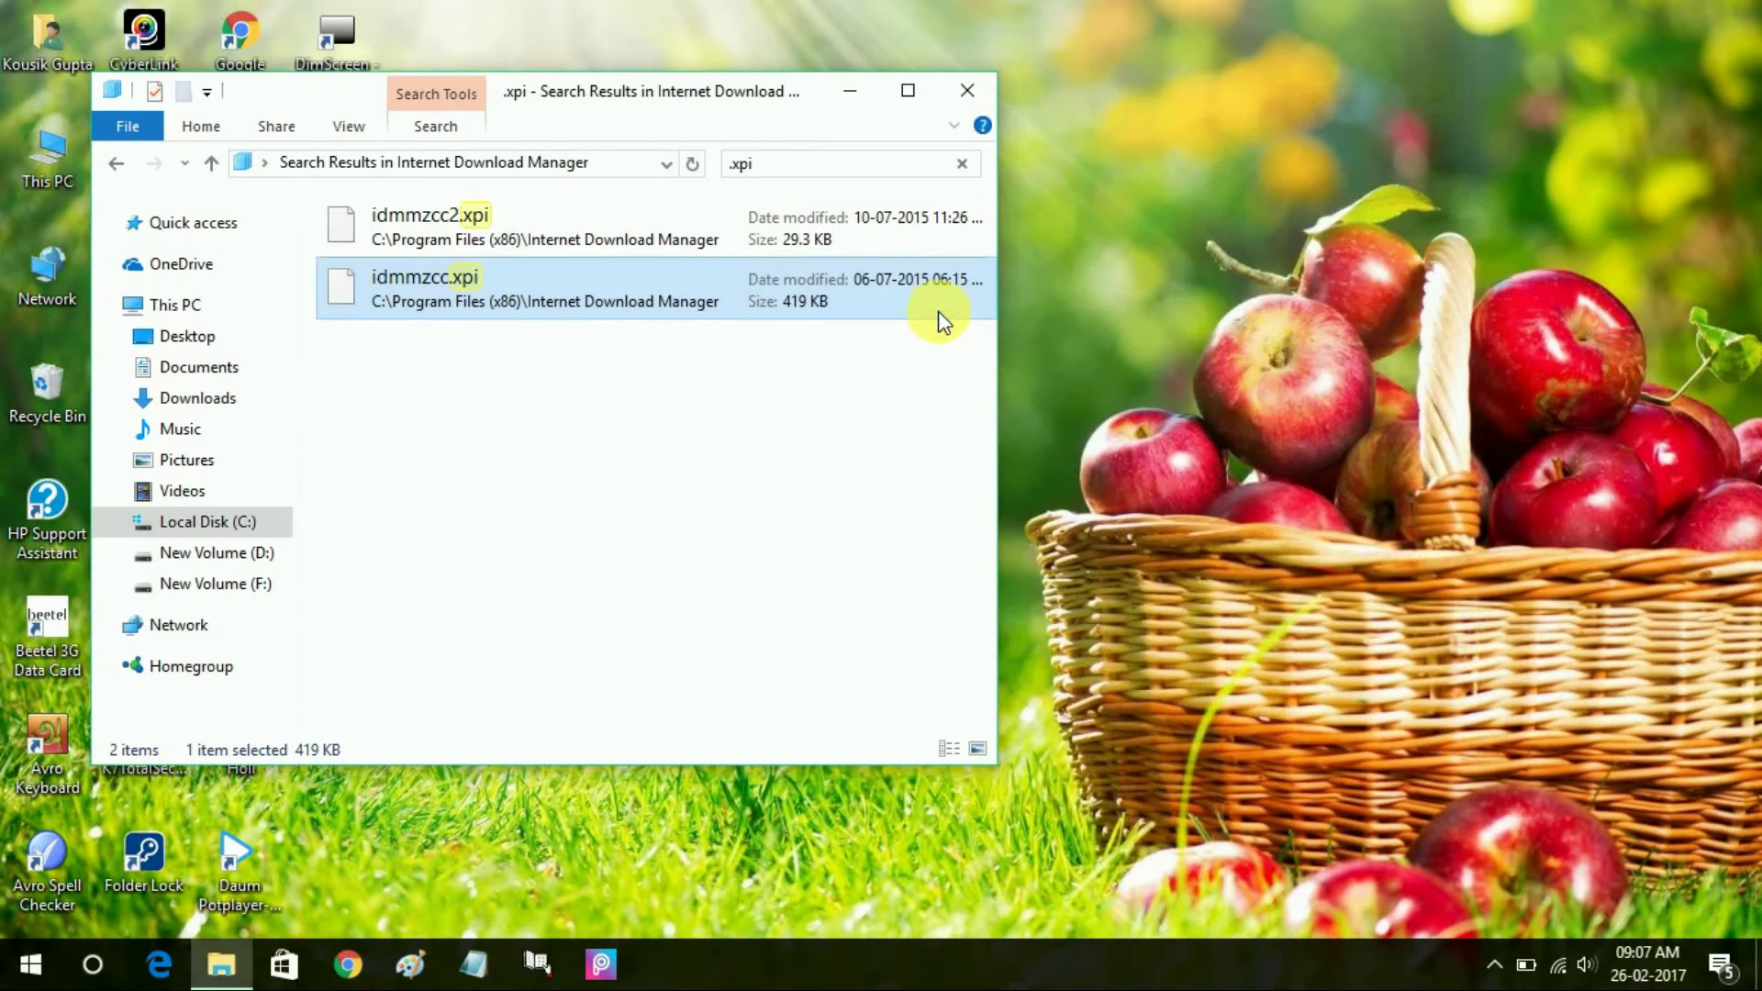
Close the .xpi search results window, refresh the desktop and close the restarted Firefox window
click(967, 90)
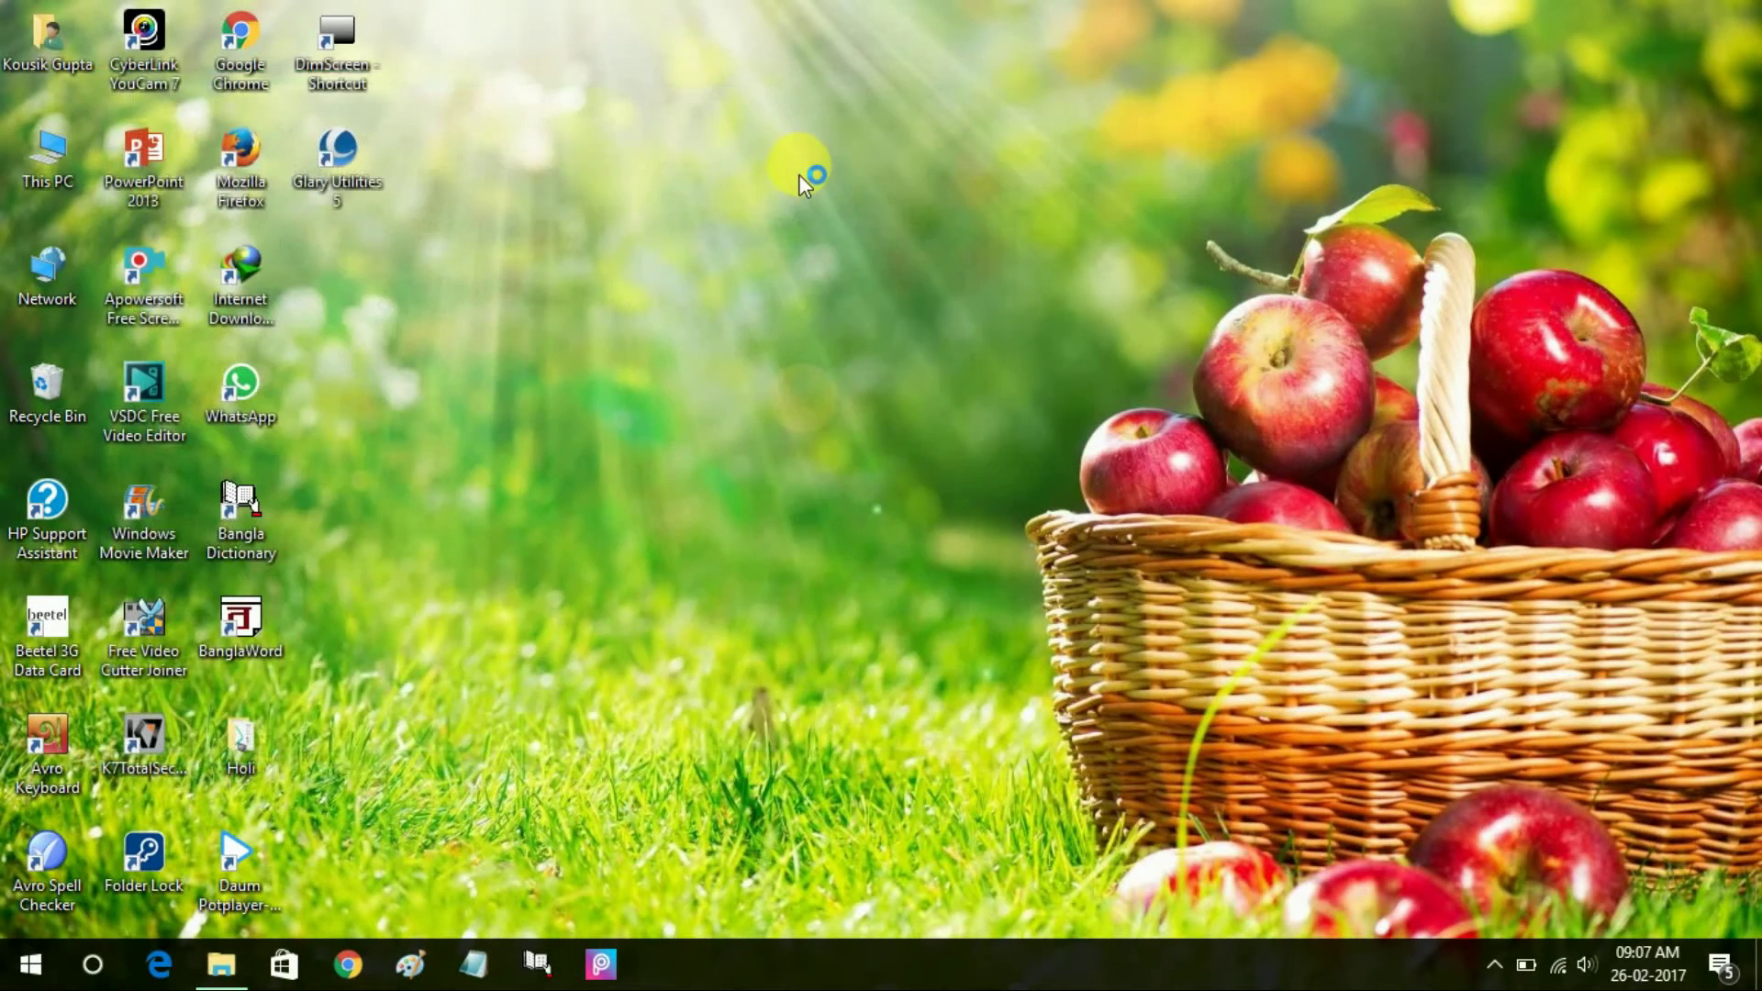
right_click(798, 174)
click(864, 255)
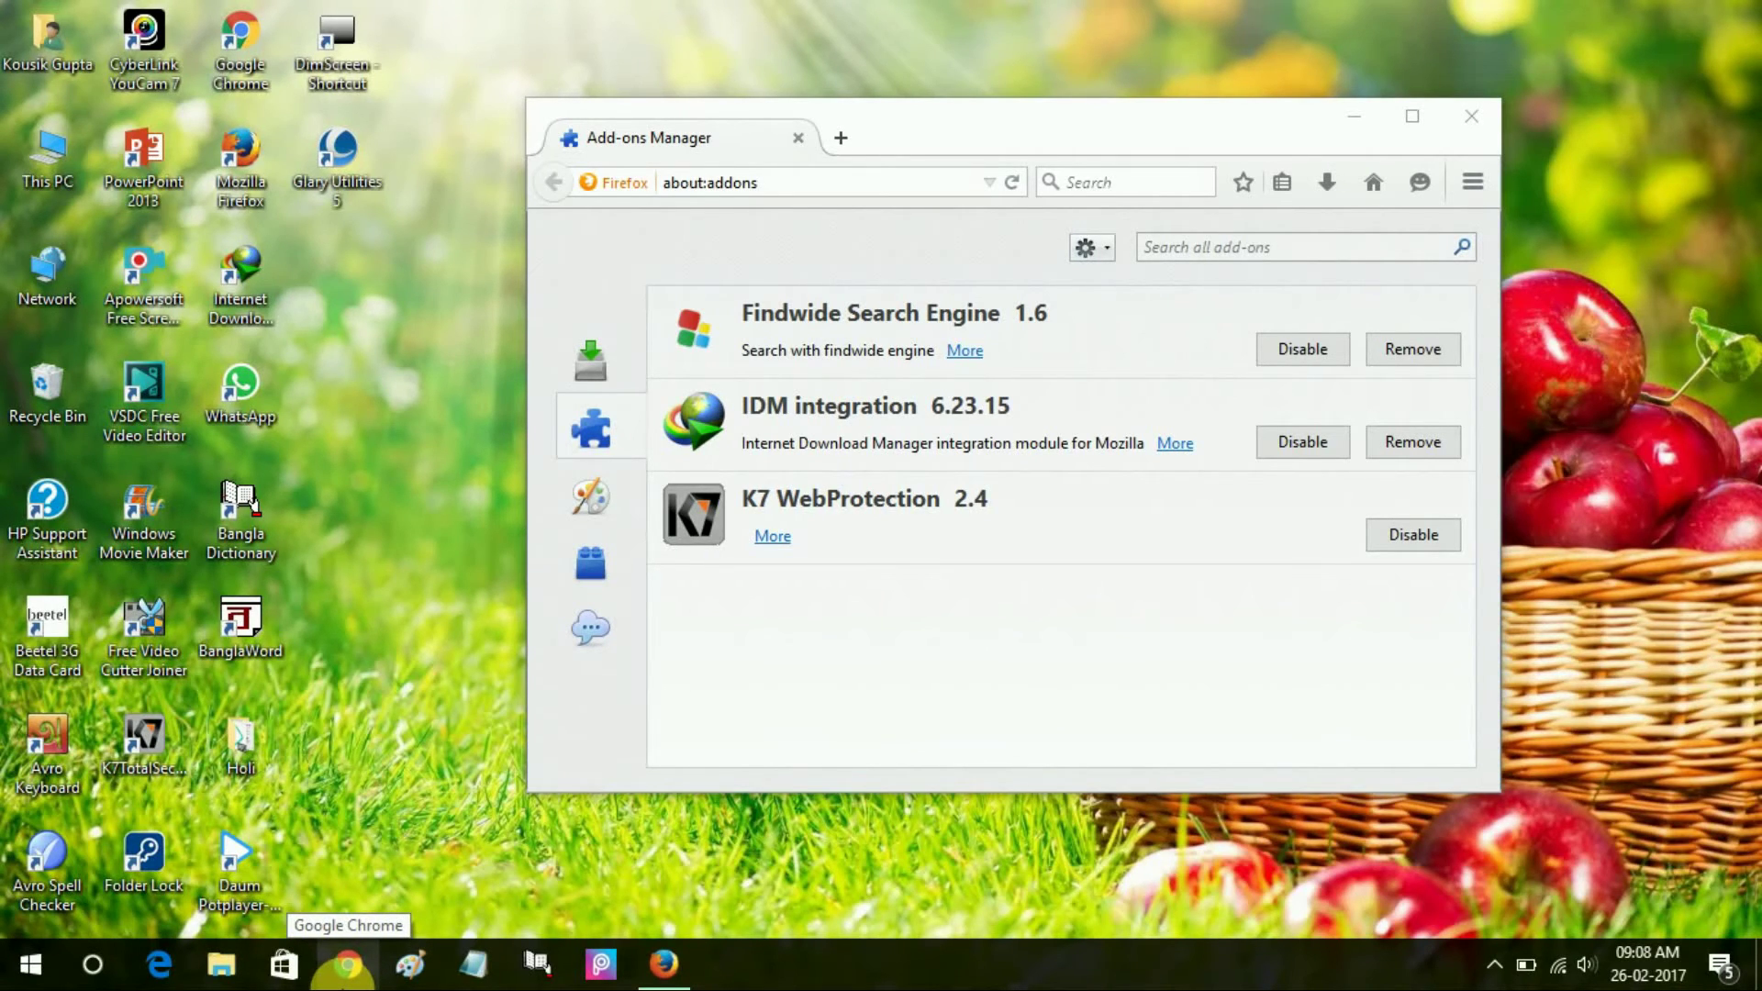
click(1471, 116)
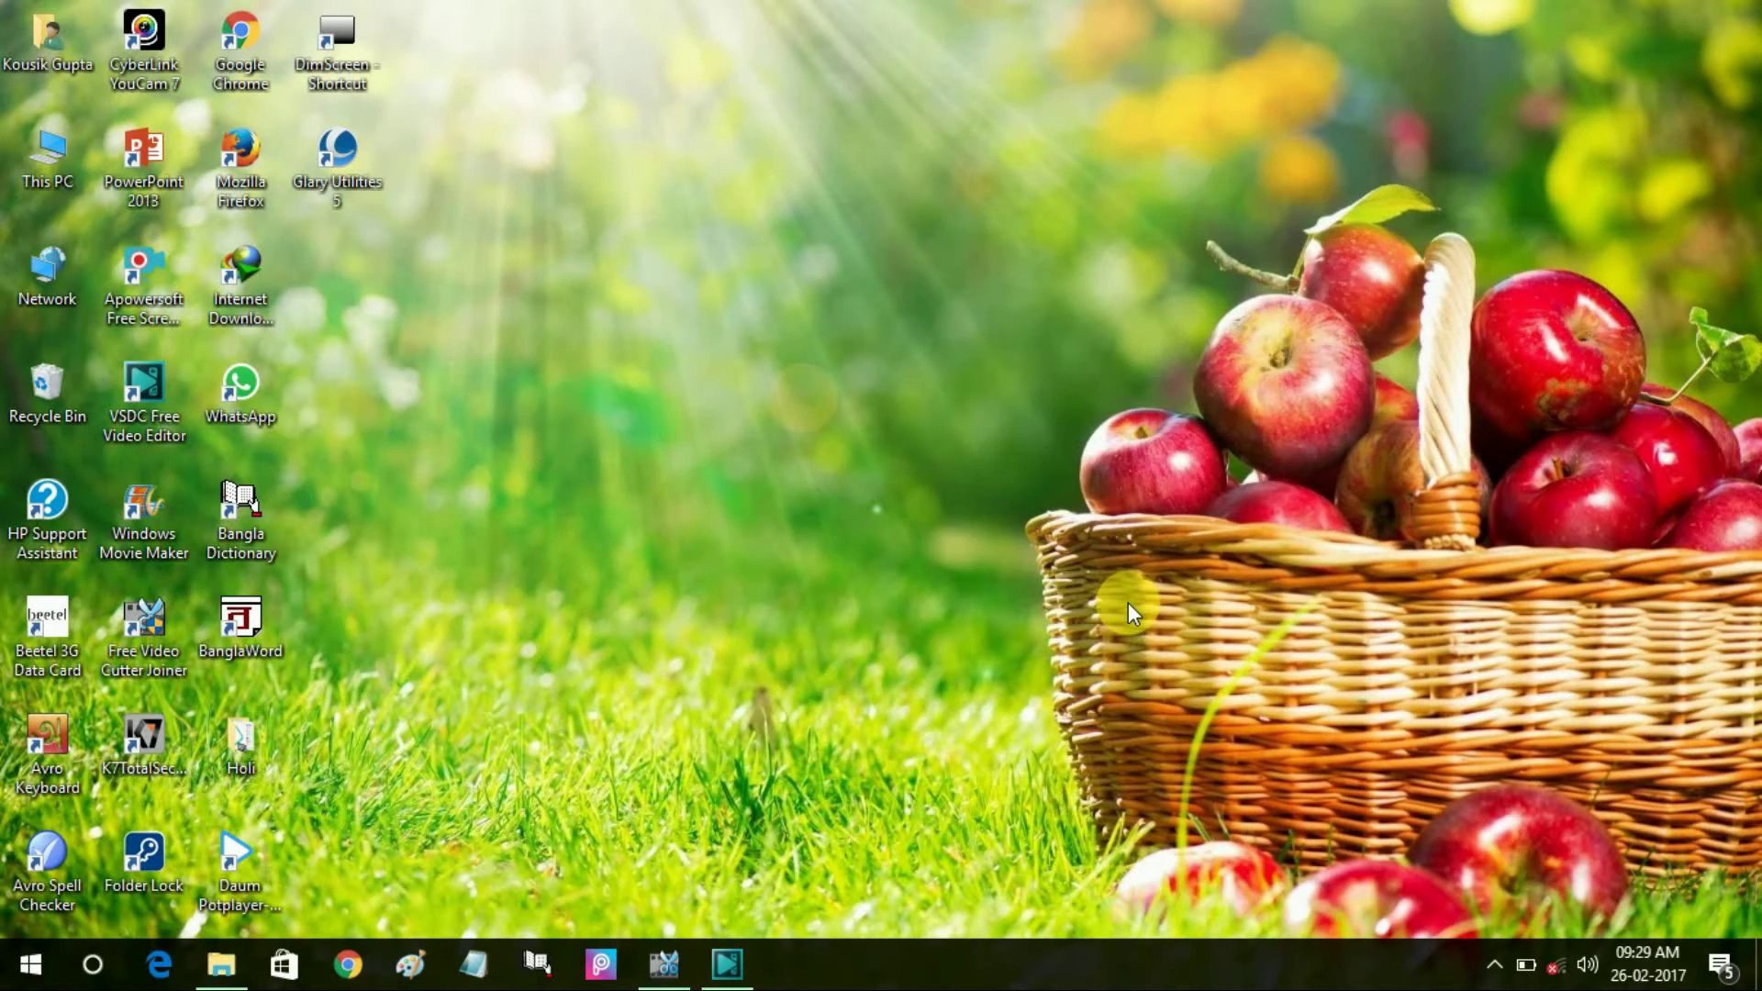